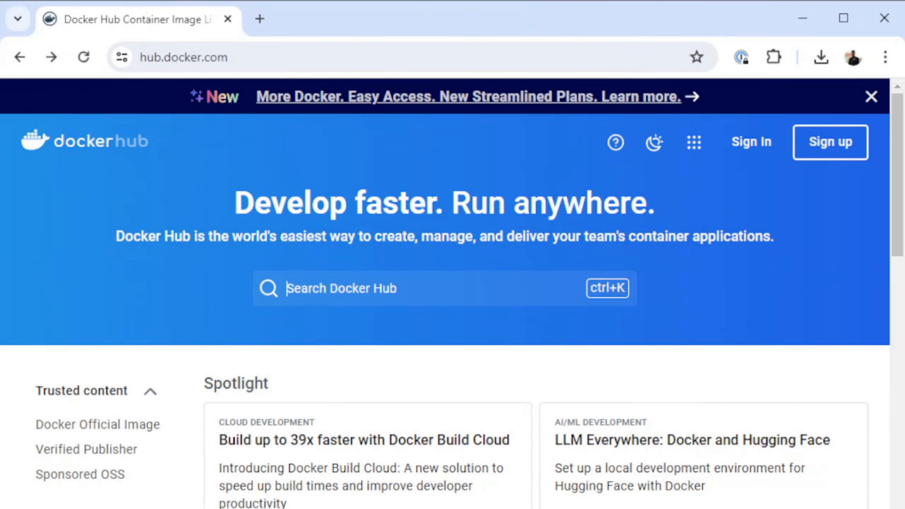
- Search Docker Hub for openfire and view the installation and quickstart commands of the nasqueron/openfire image
{"action": "key", "text": "ctrl+k"}
{"action": "type", "text": "openfire"}
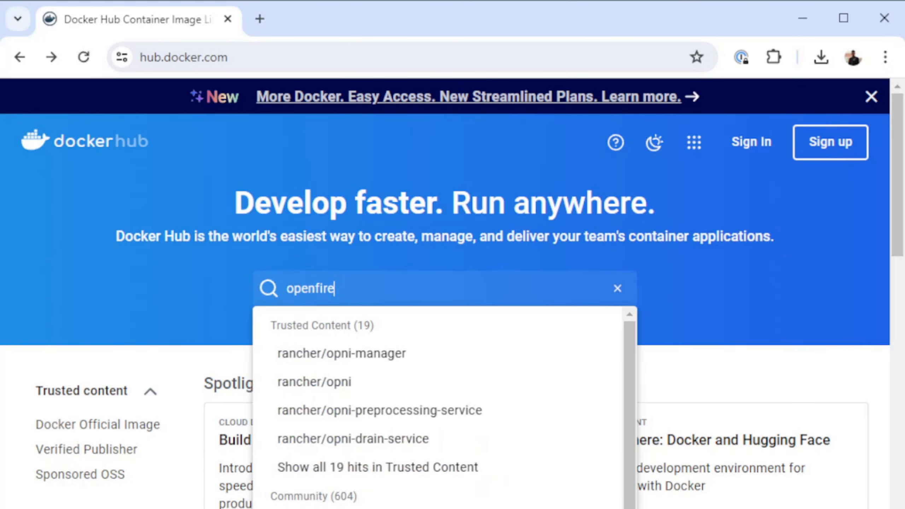
{"action": "key", "text": "Return"}
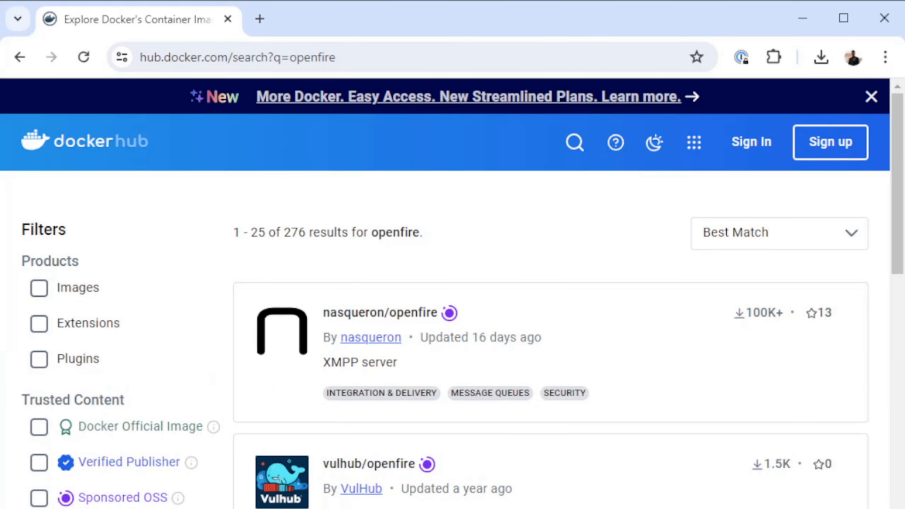
{"action": "left_click", "coordinate": [380, 312]}
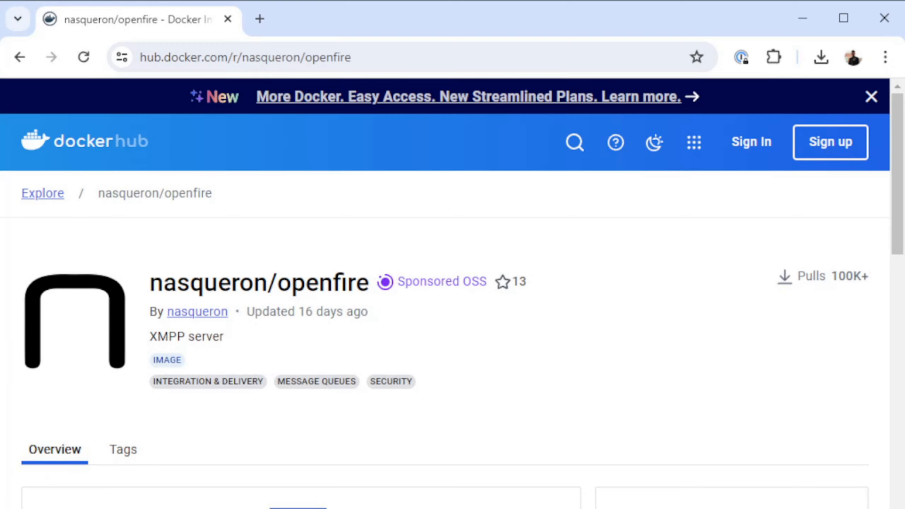
{"action": "scroll", "coordinate": [453, 294], "scroll_direction": "down", "scroll_amount": 20}
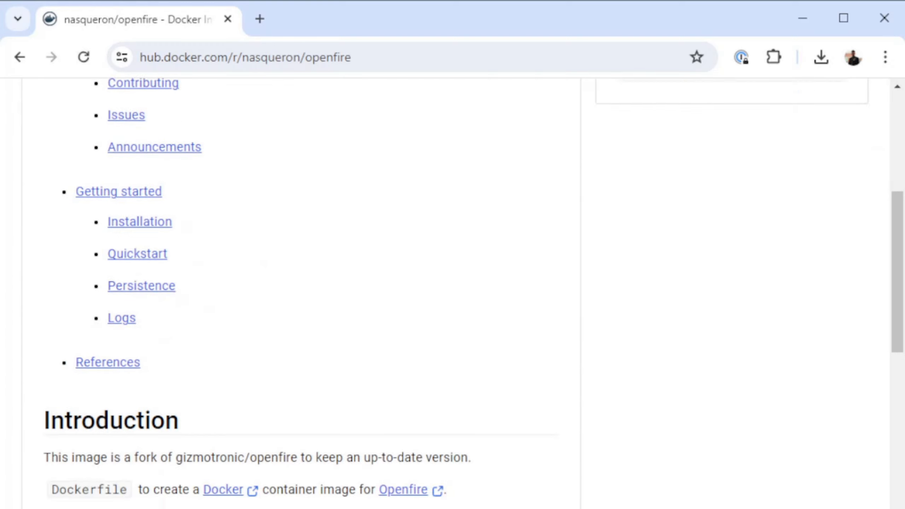
{"action": "scroll", "coordinate": [453, 294], "scroll_direction": "down", "scroll_amount": 20}
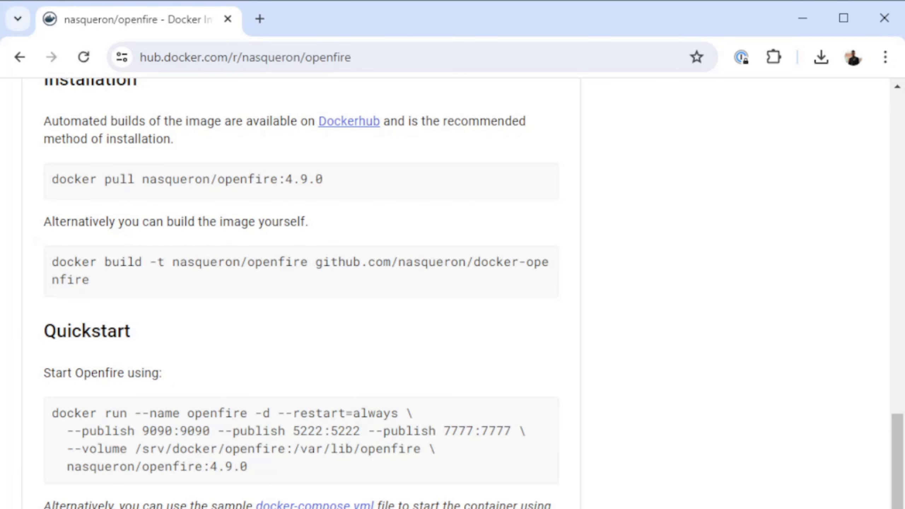
- Switch to Docker Desktop and remove the local nasqueron/openfire image with docker rmi in the terminal, clearing the terminal output
{"action": "key", "text": "alt+Tab"}
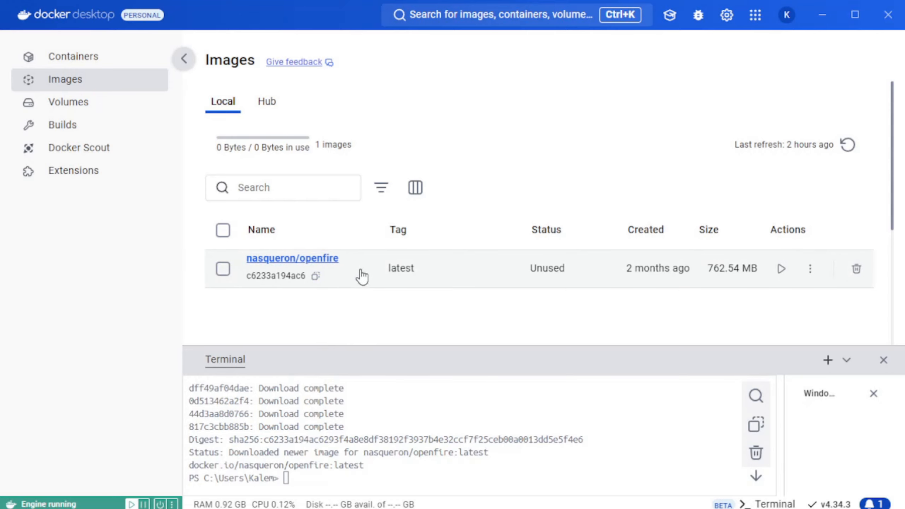
{"action": "scroll", "coordinate": [360, 278], "scroll_direction": "down", "scroll_amount": 2}
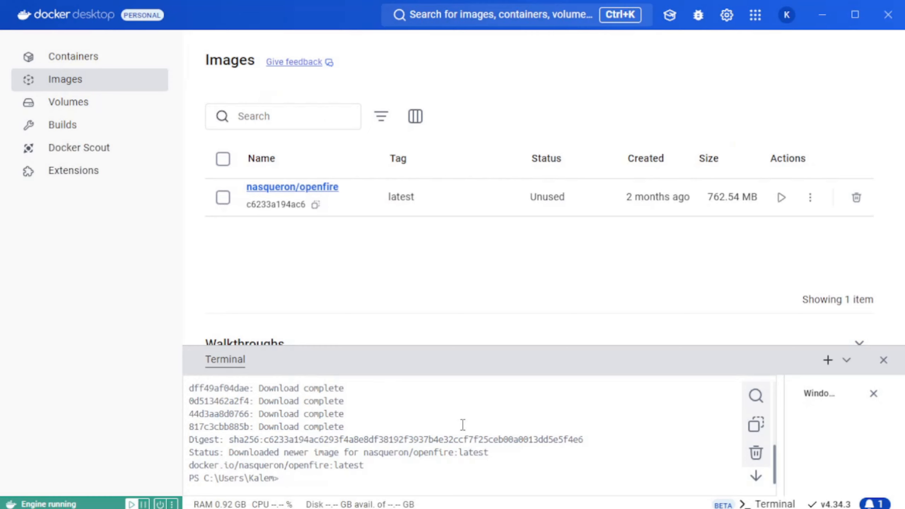
{"action": "type", "text": "docker rmi nasqueron/openfire:4.9.0"}
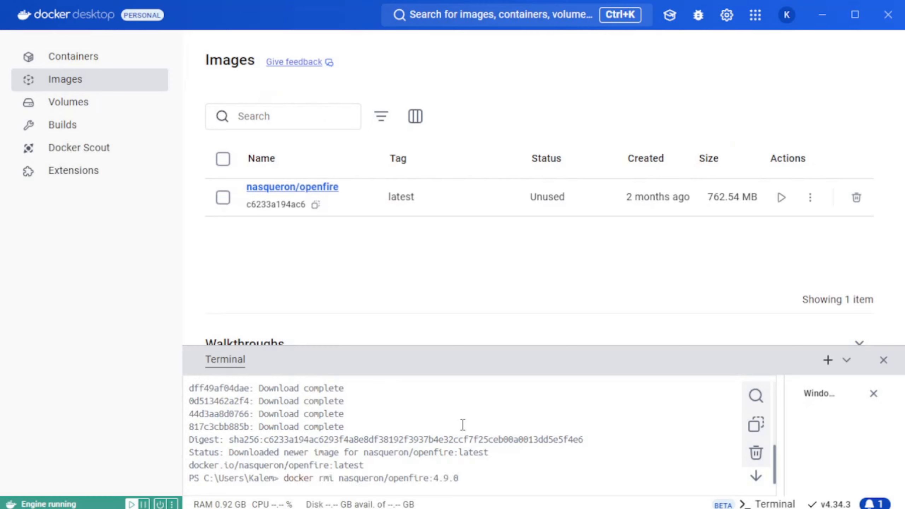
{"action": "key", "text": "Return"}
{"action": "key", "text": "Up"}
{"action": "key", "text": "BackSpace"}
{"action": "key", "text": "BackSpace"}
{"action": "key", "text": "BackSpace"}
{"action": "key", "text": "BackSpace"}
{"action": "key", "text": "BackSpace"}
{"action": "key", "text": "BackSpace"}
{"action": "key", "text": "Return"}
{"action": "type", "text": "cls"}
{"action": "key", "text": "Return"}
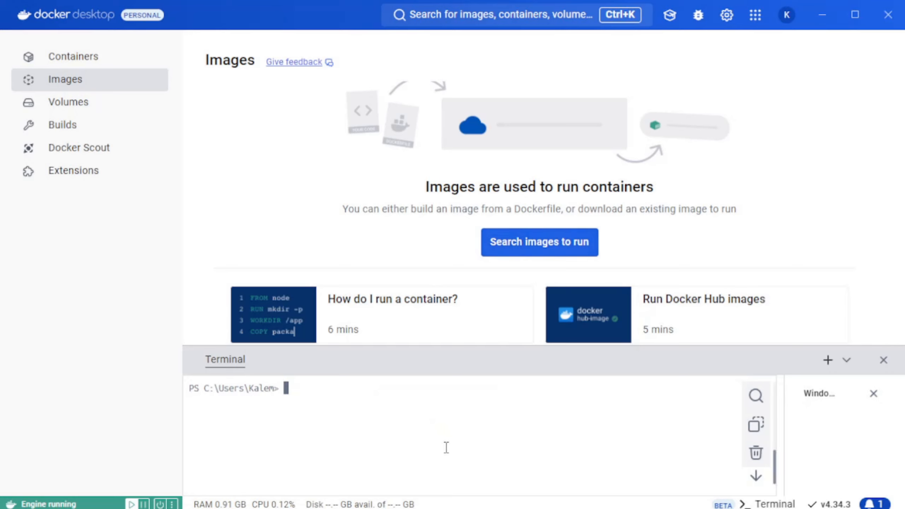
- Download the latest nasqueron/openfire image with docker pull
{"action": "type", "text": "d"}
{"action": "type", "text": "docker rmi nasqueron/openfire:4.9.0"}
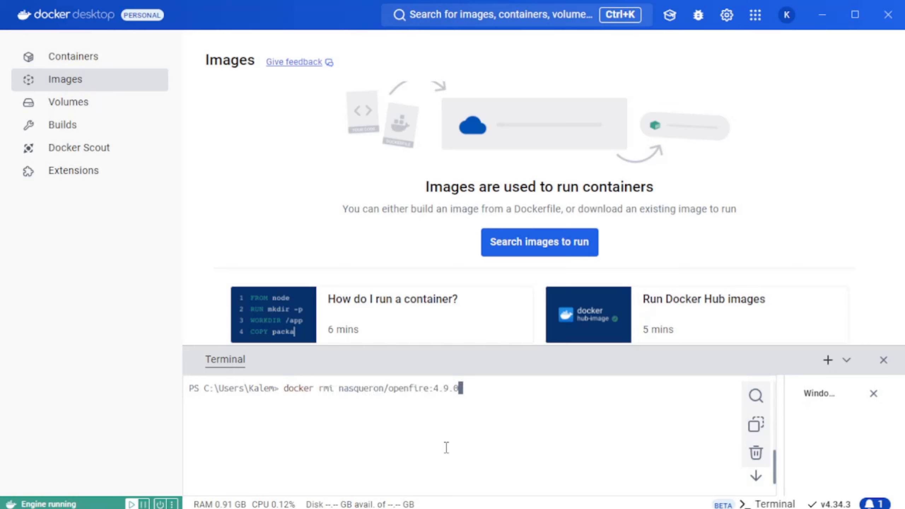
{"action": "key", "text": "BackSpace"}
{"action": "key", "text": "BackSpace"}
{"action": "key", "text": "BackSpace"}
{"action": "key", "text": "BackSpace"}
{"action": "key", "text": "BackSpace"}
{"action": "key", "text": "BackSpace"}
{"action": "key", "text": "Up"}
{"action": "key", "text": "Up"}
{"action": "key", "text": "Up"}
{"action": "key", "text": "Up"}
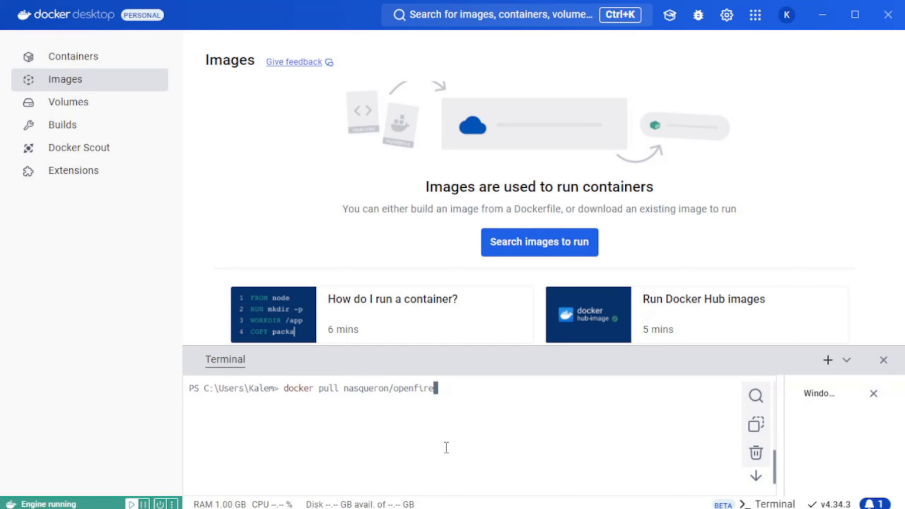
{"action": "type", "text": ":"}
{"action": "key", "text": "Return"}
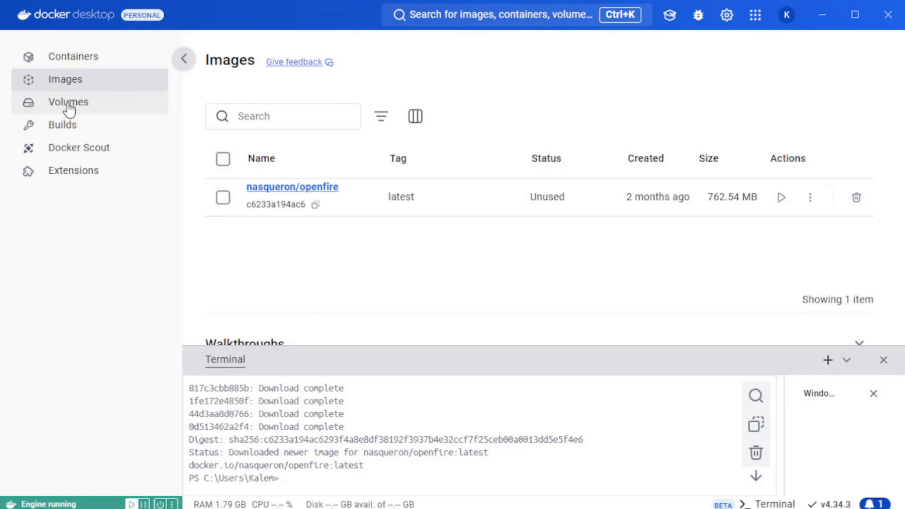
- Show the containers and paste the copied docker run command for the openfire container into the terminal without running it
{"action": "left_click", "coordinate": [80, 58]}
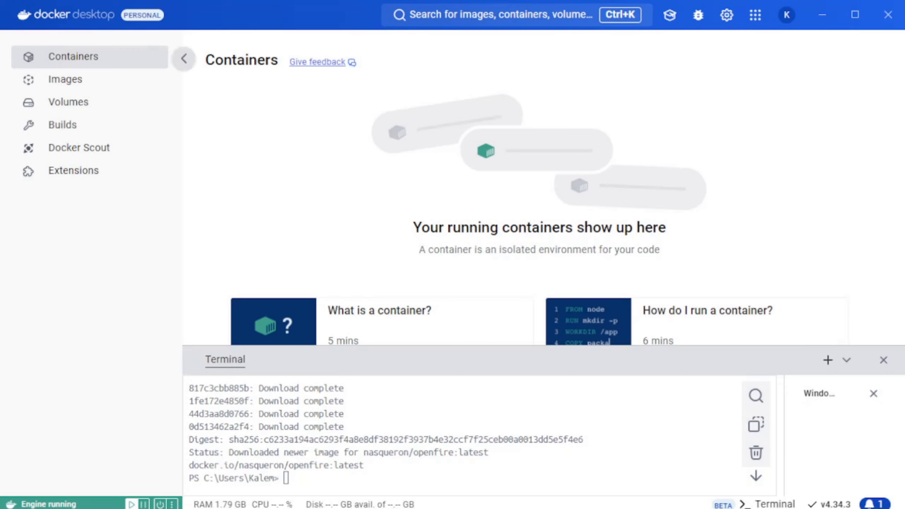
{"action": "right_click", "coordinate": [380, 473]}
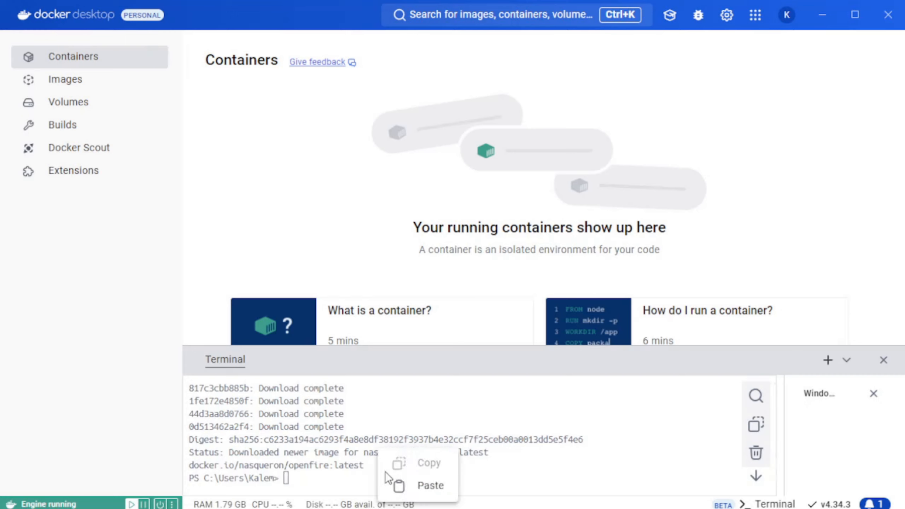
{"action": "left_click", "coordinate": [416, 487]}
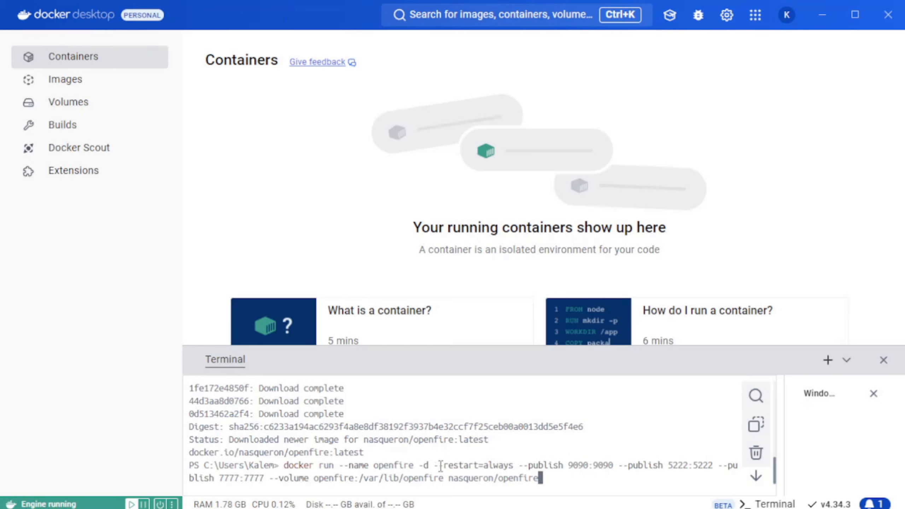
{"action": "left_click_drag", "start_coordinate": [483, 466], "coordinate": [514, 467]}
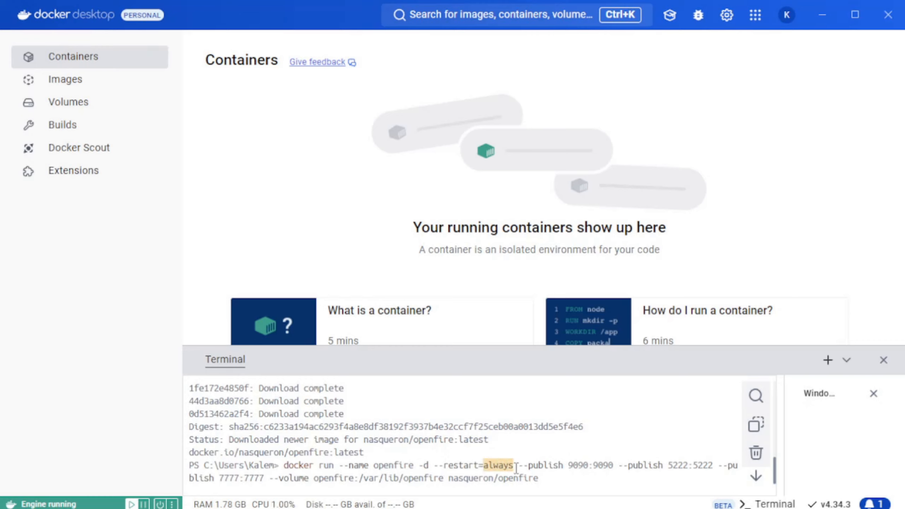
{"action": "type", "text": "unl"}
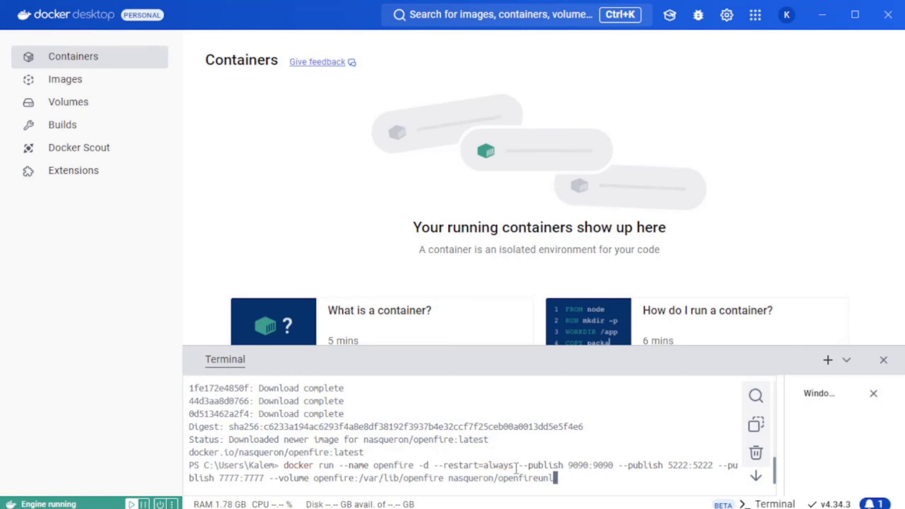
{"action": "key", "text": "BackSpace"}
{"action": "key", "text": "BackSpace"}
{"action": "key", "text": "Up"}
{"action": "key", "text": "Down"}
- Change the restart option in the docker run command to unless-stopped
{"action": "key", "text": "Left"}
{"action": "key", "text": "Left"}
{"action": "key", "text": "Left"}
{"action": "key", "text": "Left"}
{"action": "key", "text": "Left"}
{"action": "key", "text": "Left"}
{"action": "key", "text": "Left"}
{"action": "key", "text": "Left"}
{"action": "key", "text": "Left"}
{"action": "key", "text": "Left"}
{"action": "key", "text": "Left"}
{"action": "key", "text": "Left"}
{"action": "key", "text": "Left"}
{"action": "key", "text": "Left"}
{"action": "key", "text": "Left"}
{"action": "key", "text": "Left"}
{"action": "key", "text": "Left"}
{"action": "key", "text": "Left"}
{"action": "key", "text": "Left"}
{"action": "key", "text": "Left"}
{"action": "key", "text": "Left"}
{"action": "key", "text": "Left"}
{"action": "key", "text": "Left"}
{"action": "key", "text": "Left"}
{"action": "key", "text": "Left"}
{"action": "key", "text": "Left"}
{"action": "key", "text": "Left"}
{"action": "key", "text": "Left"}
{"action": "key", "text": "Left"}
{"action": "key", "text": "Left"}
{"action": "key", "text": "Left"}
{"action": "key", "text": "Left"}
{"action": "key", "text": "Left"}
{"action": "key", "text": "Left"}
{"action": "key", "text": "Left"}
{"action": "key", "text": "Left"}
{"action": "key", "text": "Left"}
{"action": "key", "text": "Left"}
{"action": "key", "text": "Left"}
{"action": "key", "text": "Left"}
{"action": "key", "text": "Right"}
{"action": "key", "text": "Right"}
{"action": "key", "text": "Right"}
{"action": "key", "text": "BackSpace"}
{"action": "key", "text": "BackSpace"}
{"action": "key", "text": "BackSpace"}
{"action": "key", "text": "BackSpace"}
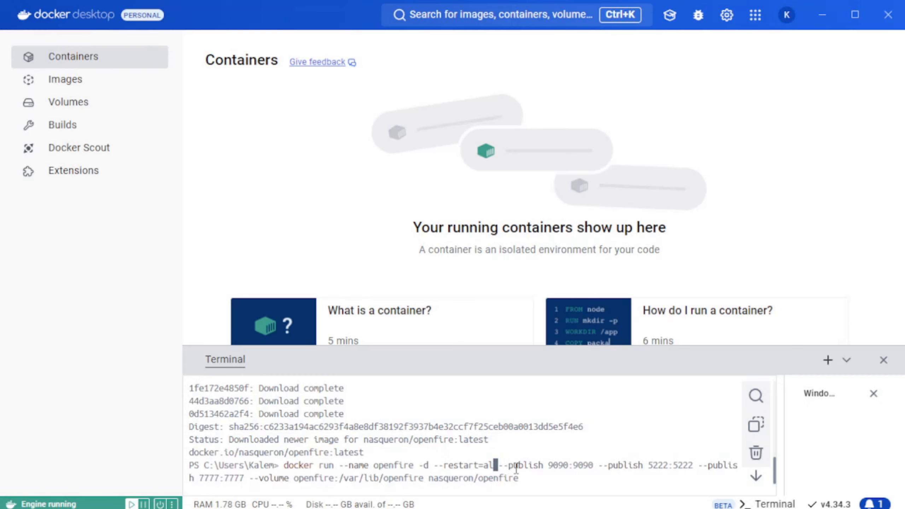
{"action": "key", "text": "BackSpace"}
{"action": "key", "text": "BackSpace"}
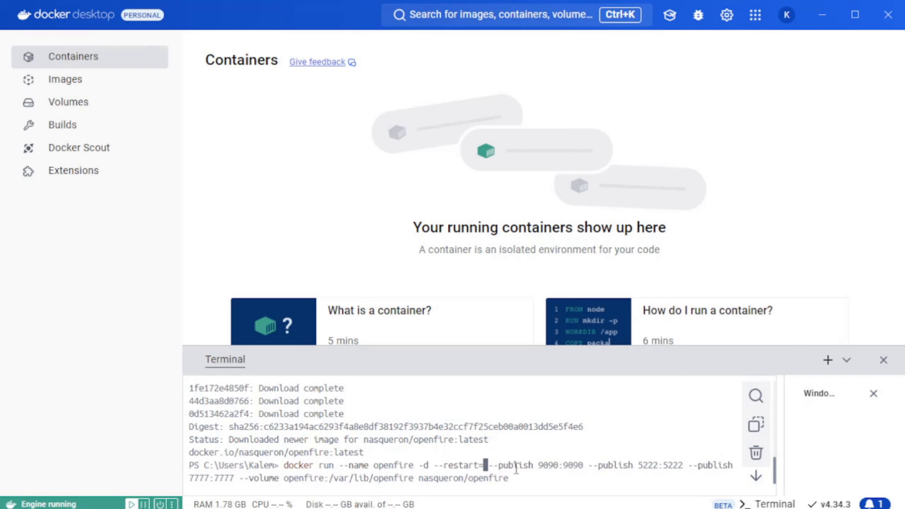
{"action": "type", "text": "unless-stopped"}
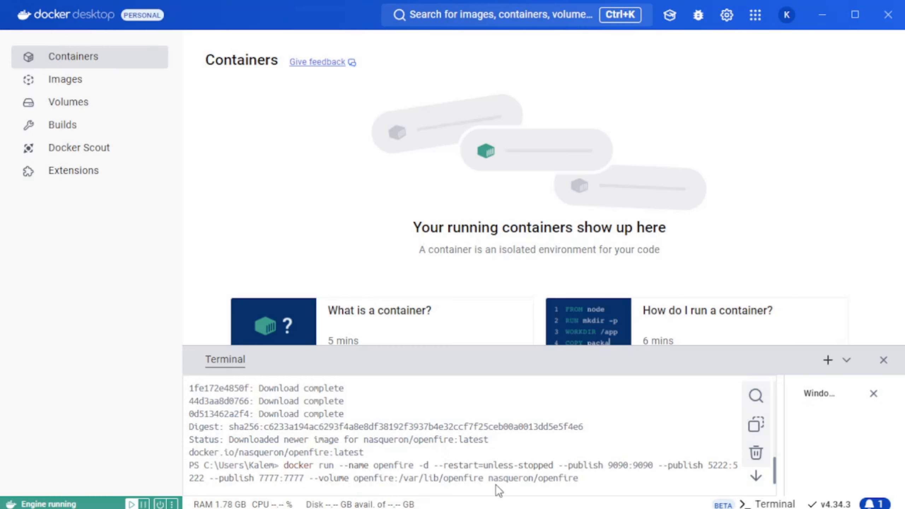
- Add --publish 5269:5269 before the volume option in the docker run command and run it to start the openfire container
{"action": "left_click_drag", "start_coordinate": [489, 478], "coordinate": [580, 480]}
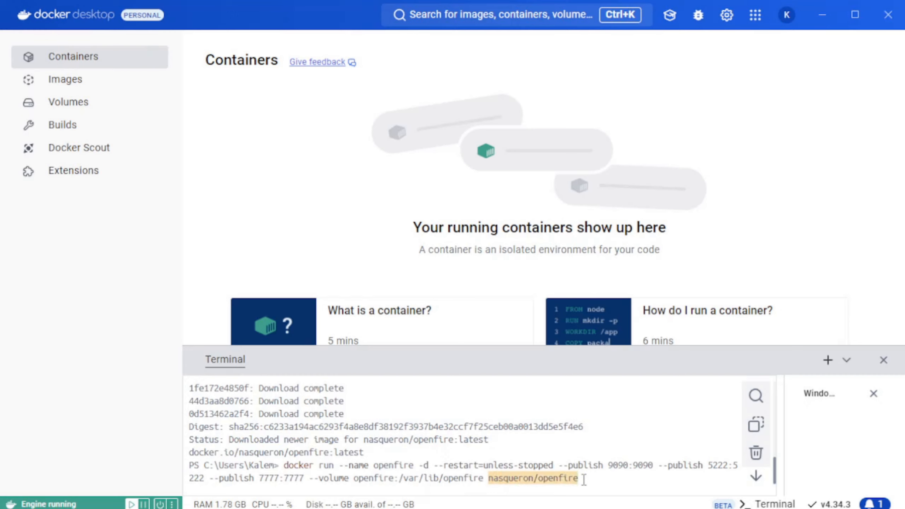
{"action": "left_click", "coordinate": [584, 481]}
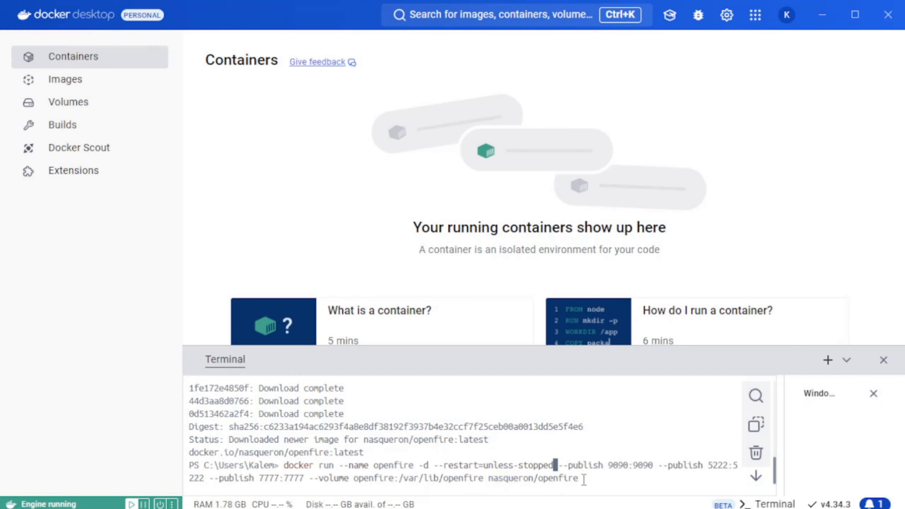
{"action": "key", "text": "Right"}
{"action": "key", "text": "Right"}
{"action": "key", "text": "Right"}
{"action": "key", "text": "Right"}
{"action": "key", "text": "Right"}
{"action": "key", "text": "Right"}
{"action": "key", "text": "Right"}
{"action": "key", "text": "Right"}
{"action": "key", "text": "Right"}
{"action": "key", "text": "Right"}
{"action": "key", "text": "Right"}
{"action": "key", "text": "Right"}
{"action": "key", "text": "Right"}
{"action": "key", "text": "Right"}
{"action": "key", "text": "Right"}
{"action": "key", "text": "Right"}
{"action": "key", "text": "Right"}
{"action": "key", "text": "Right"}
{"action": "key", "text": "Right"}
{"action": "key", "text": "Right"}
{"action": "key", "text": "Right"}
{"action": "key", "text": "Right"}
{"action": "key", "text": "Right"}
{"action": "key", "text": "Right"}
{"action": "key", "text": "Right"}
{"action": "key", "text": "Right"}
{"action": "key", "text": "Right"}
{"action": "key", "text": "Right"}
{"action": "key", "text": "Right"}
{"action": "key", "text": "Right"}
{"action": "key", "text": "Right"}
{"action": "key", "text": "Right"}
{"action": "type", "text": "-"}
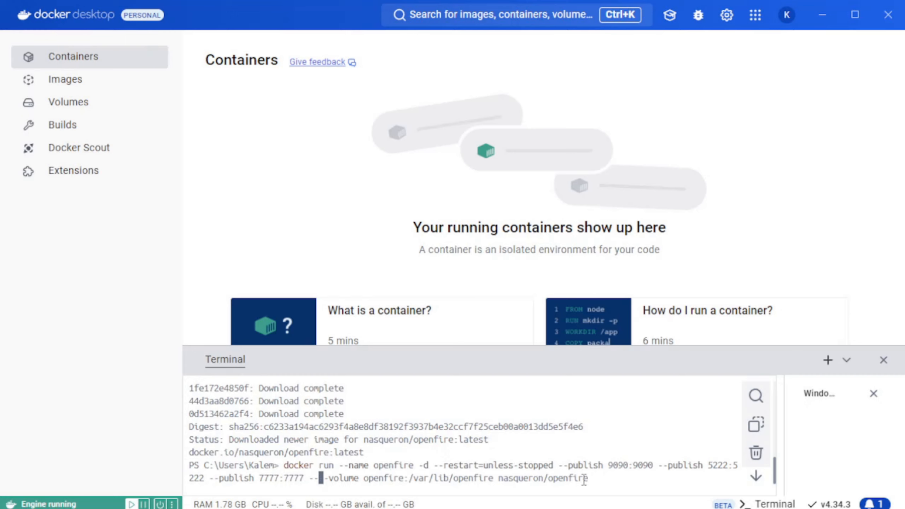
{"action": "type", "text": "publish 7777:7777 --publish "}
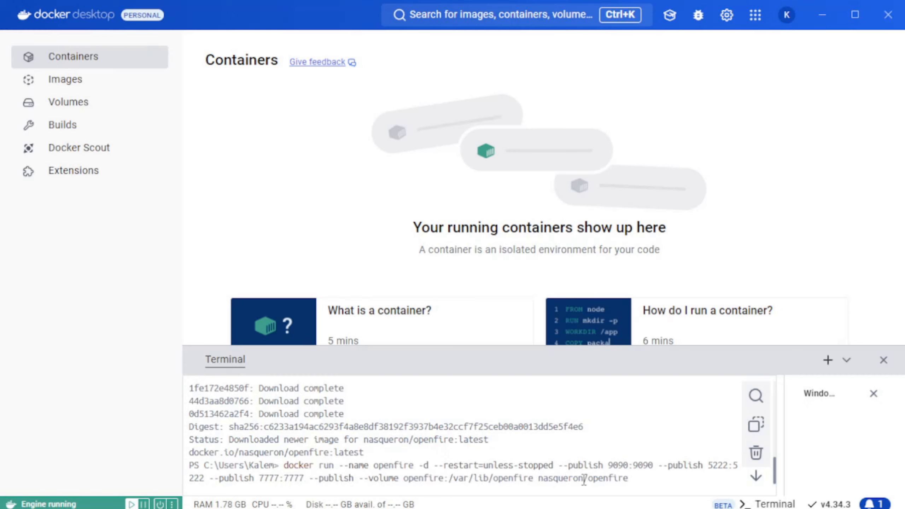
{"action": "type", "text": "5269:5"}
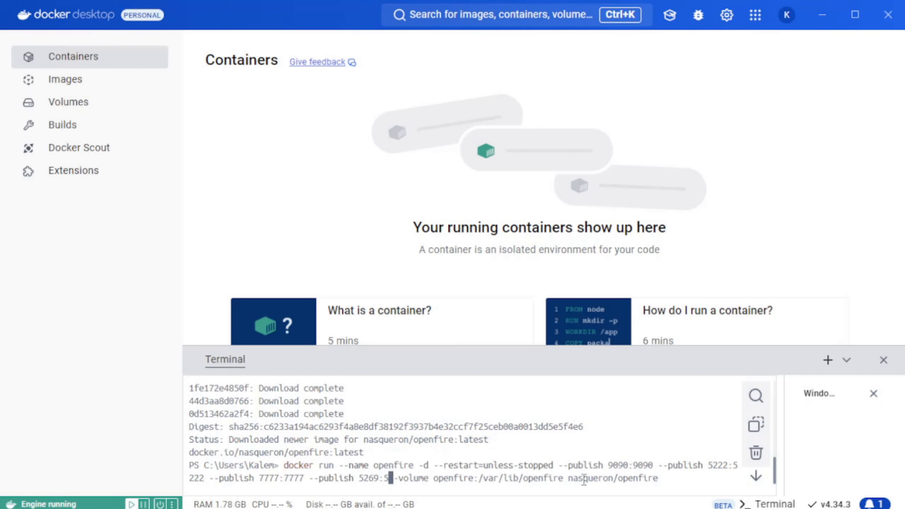
{"action": "type", "text": "2"}
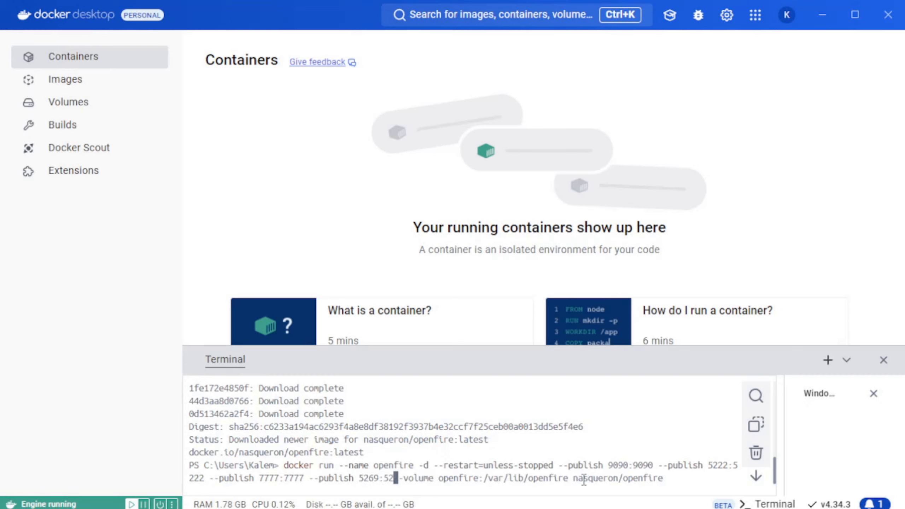
{"action": "type", "text": "69"}
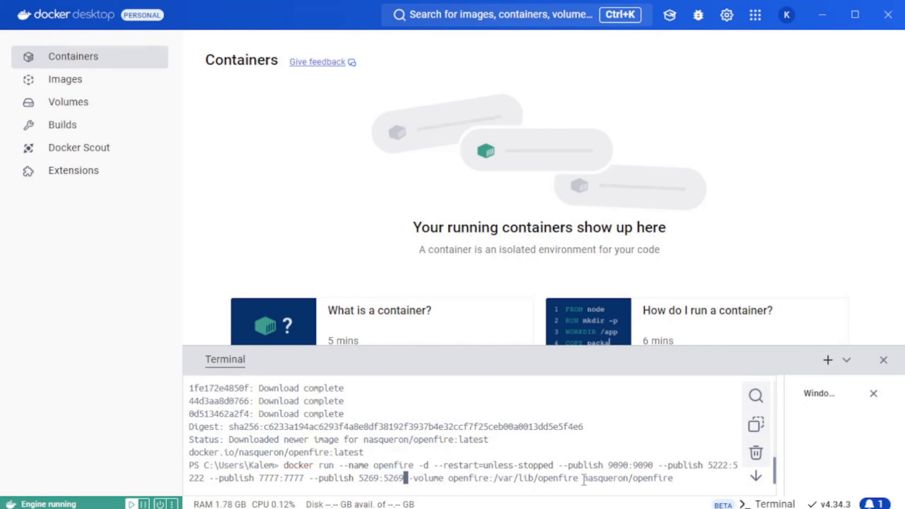
{"action": "key", "text": "Return"}
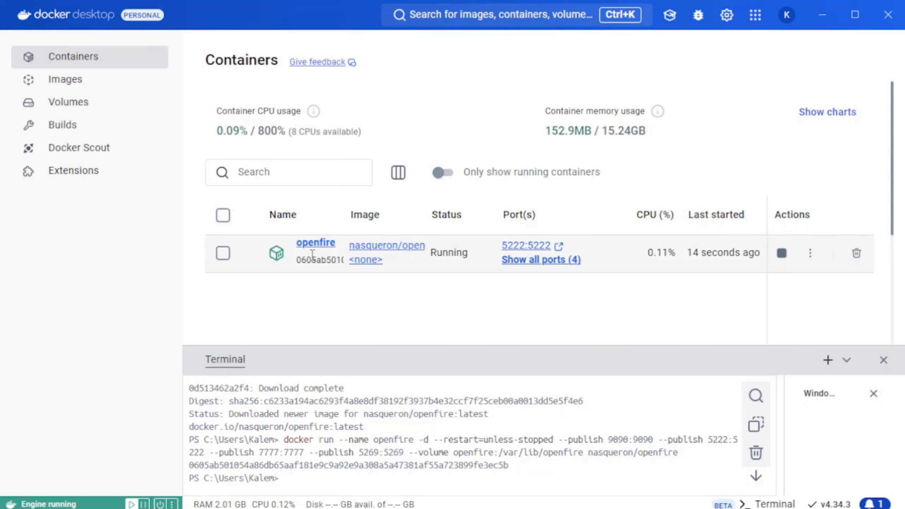
- Show all published ports of the openfire container and open its logs
{"action": "left_click", "coordinate": [525, 260]}
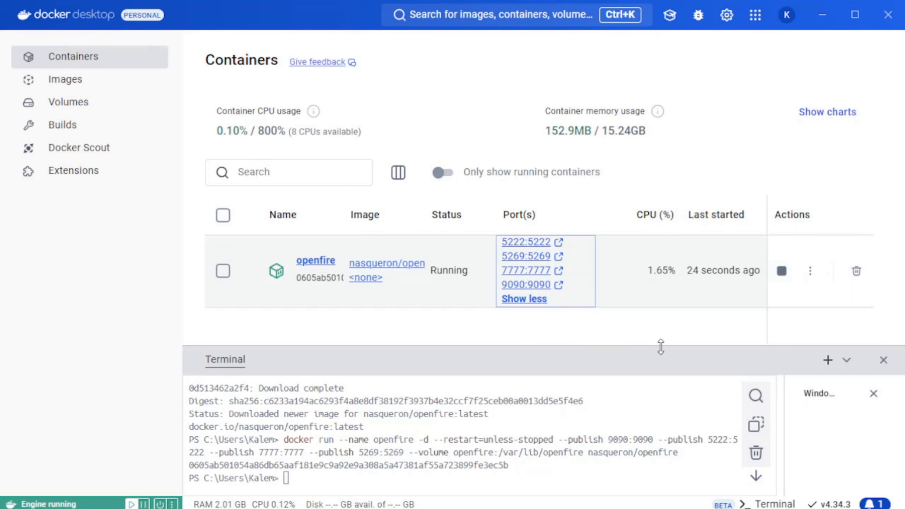
{"action": "left_click", "coordinate": [610, 304]}
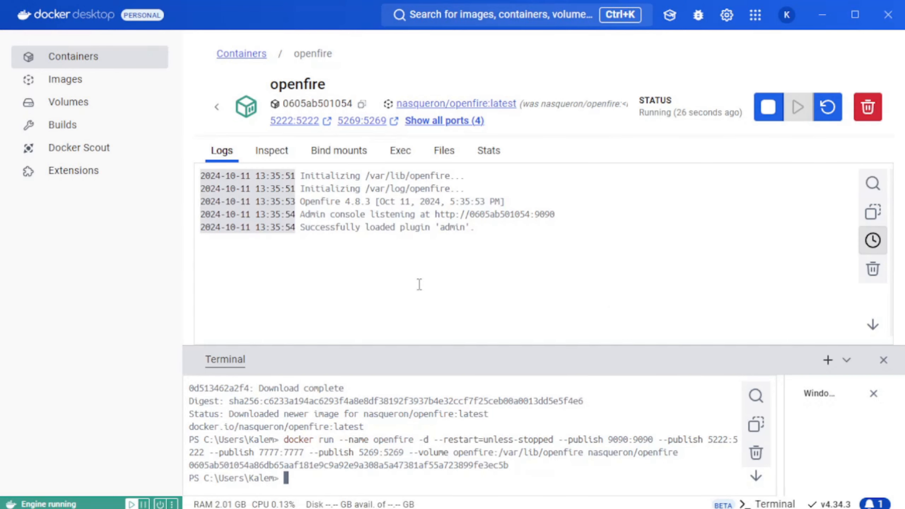
{"action": "left_click_drag", "start_coordinate": [501, 242], "coordinate": [176, 178]}
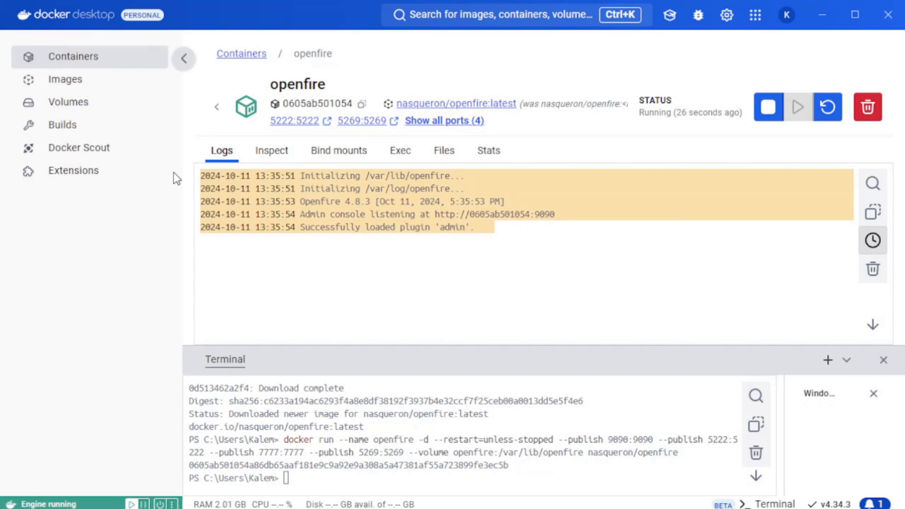
{"action": "left_click", "coordinate": [351, 285]}
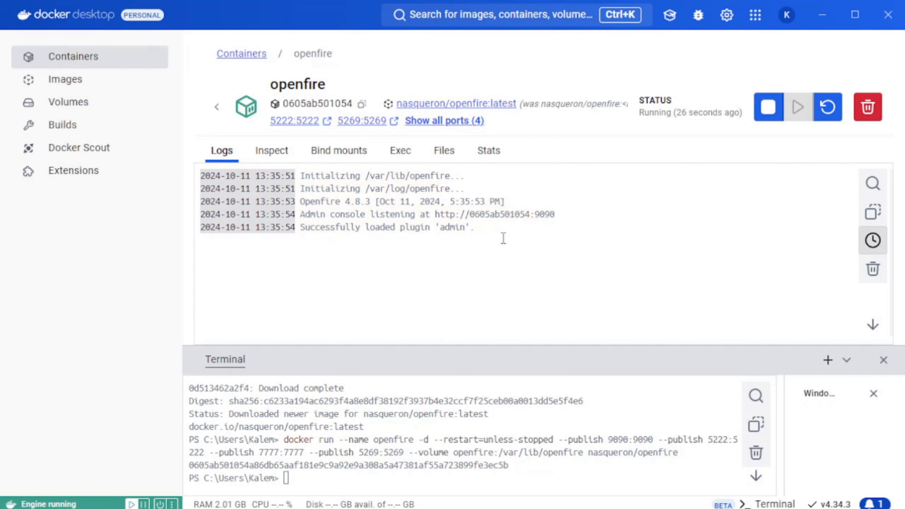
- Examine the openfire container's raw JSON configuration and its bind mounts
{"action": "left_click", "coordinate": [259, 158]}
{"action": "scroll", "coordinate": [456, 294], "scroll_direction": "down", "scroll_amount": 20}
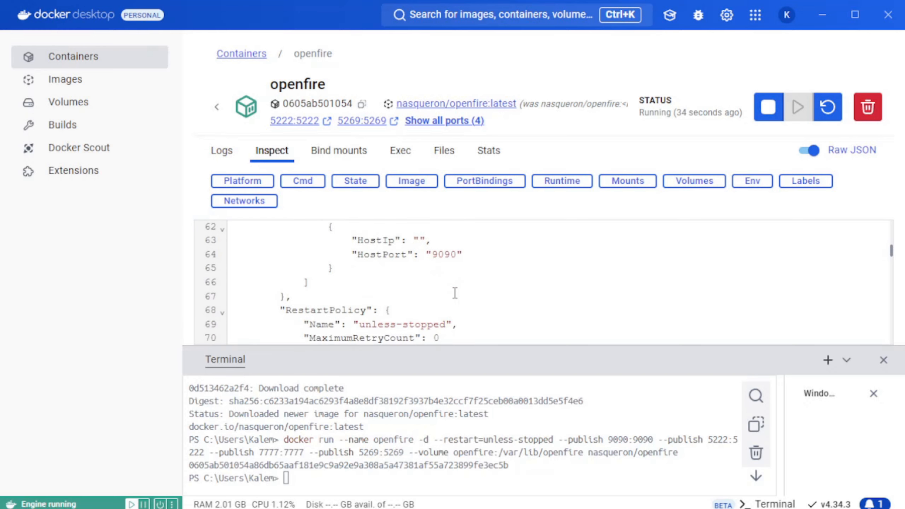
{"action": "scroll", "coordinate": [456, 294], "scroll_direction": "down", "scroll_amount": 15}
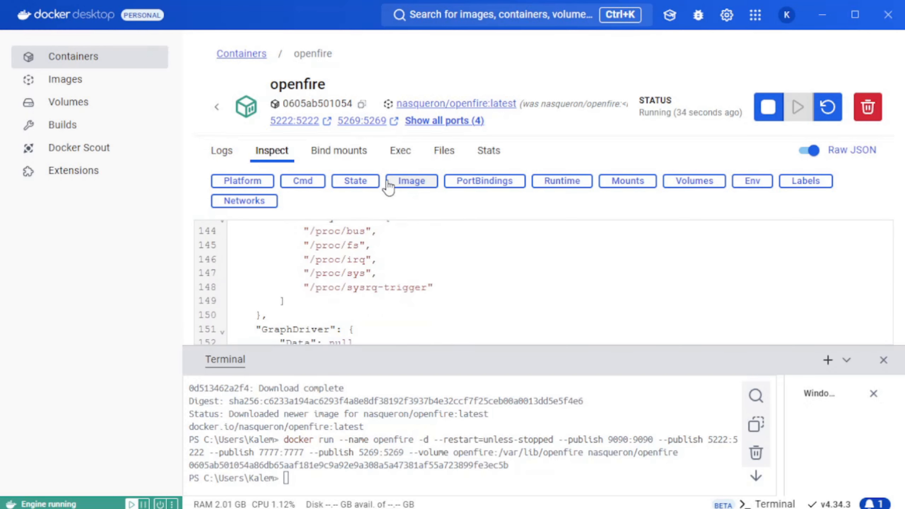
{"action": "left_click", "coordinate": [340, 160]}
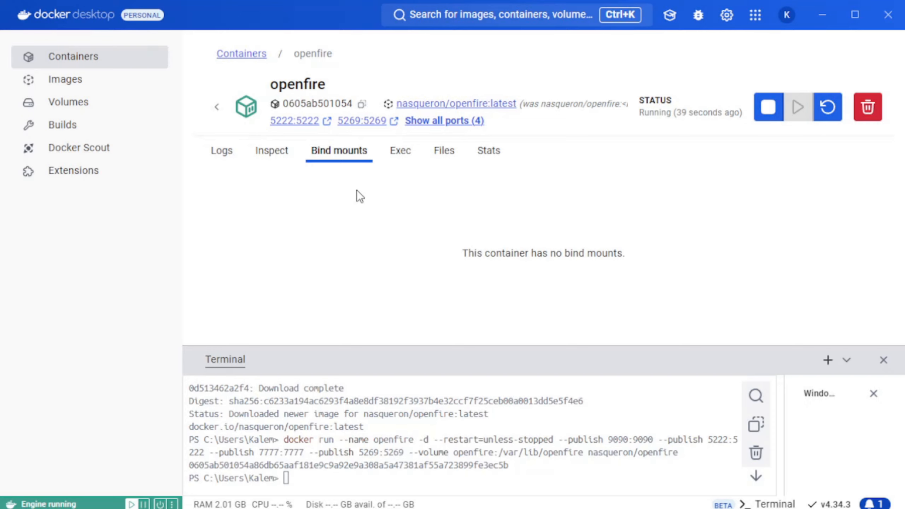
- Examine the openfire container's exec shell, file system and resource usage statistics, and go back to the container list
{"action": "left_click", "coordinate": [399, 155]}
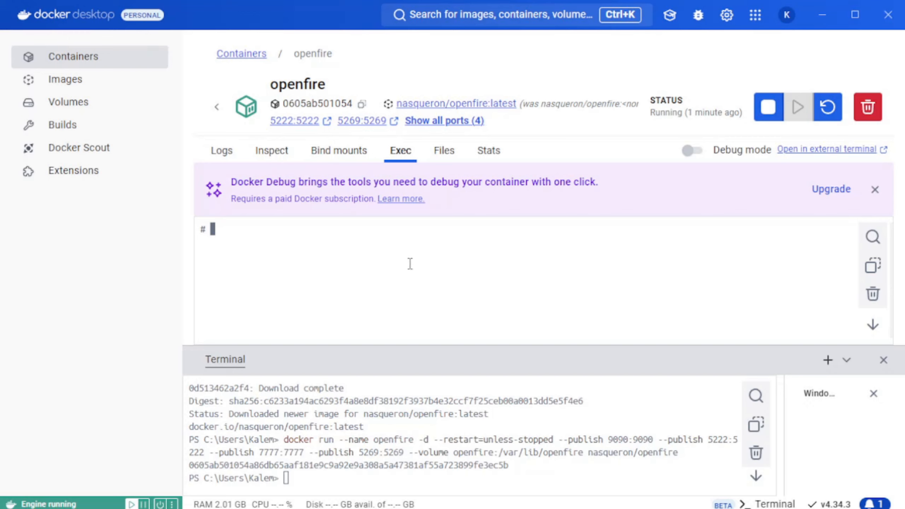
{"action": "left_click", "coordinate": [440, 157]}
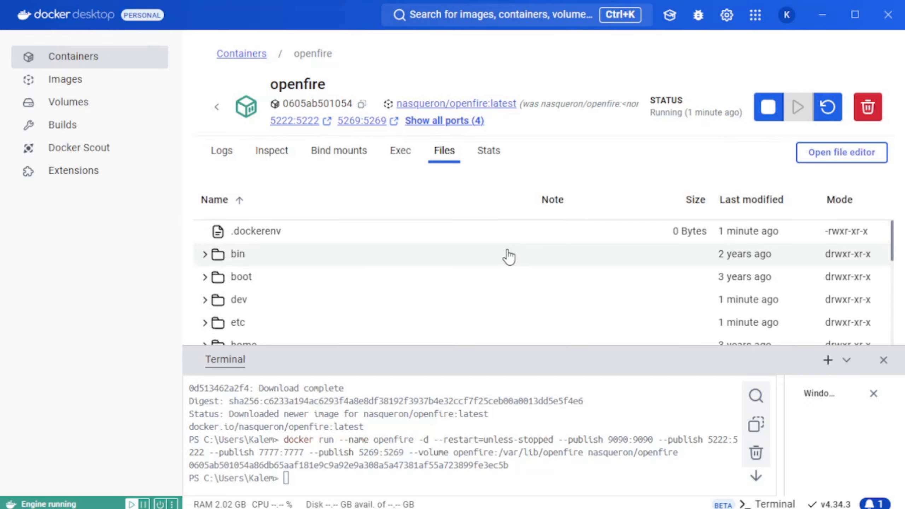
{"action": "scroll", "coordinate": [513, 256], "scroll_direction": "down", "scroll_amount": 7}
{"action": "scroll", "coordinate": [513, 269], "scroll_direction": "down", "scroll_amount": 2}
{"action": "scroll", "coordinate": [576, 334], "scroll_direction": "up", "scroll_amount": 8}
{"action": "scroll", "coordinate": [578, 338], "scroll_direction": "down", "scroll_amount": 8}
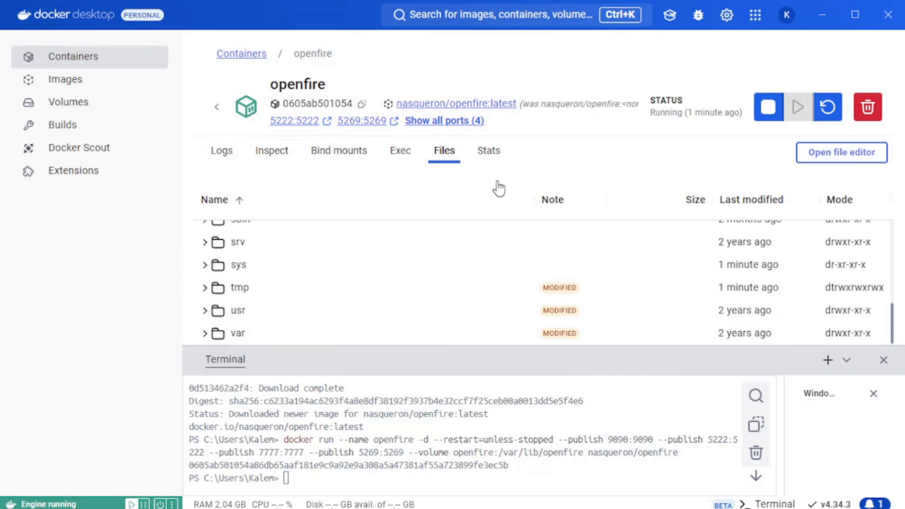
{"action": "left_click", "coordinate": [492, 152]}
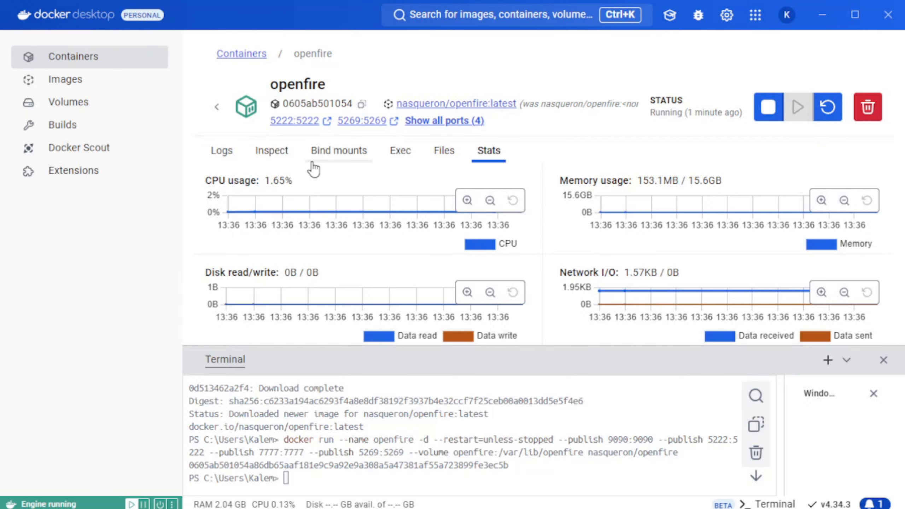
{"action": "left_click", "coordinate": [217, 107]}
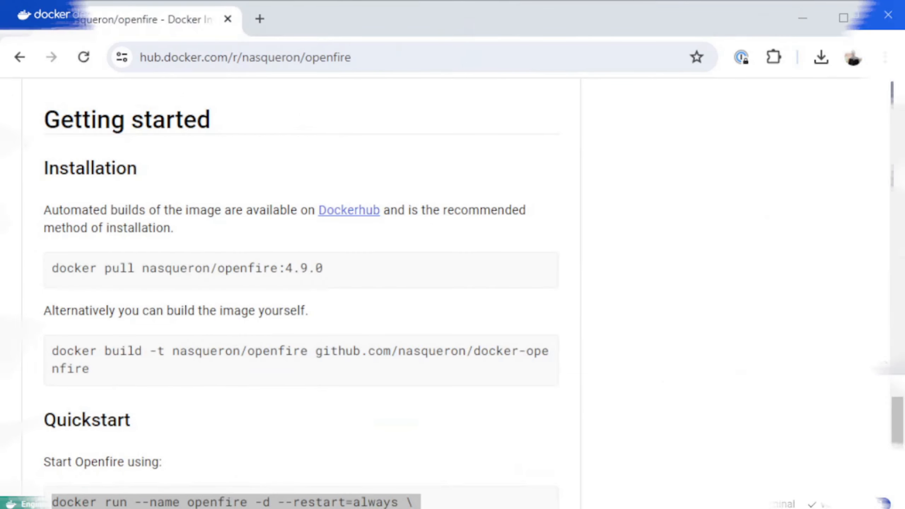
- Switch to the browser and load the Openfire setup page at localhost:9090
{"action": "key", "text": "alt+Tab"}
{"action": "left_click", "coordinate": [392, 57]}
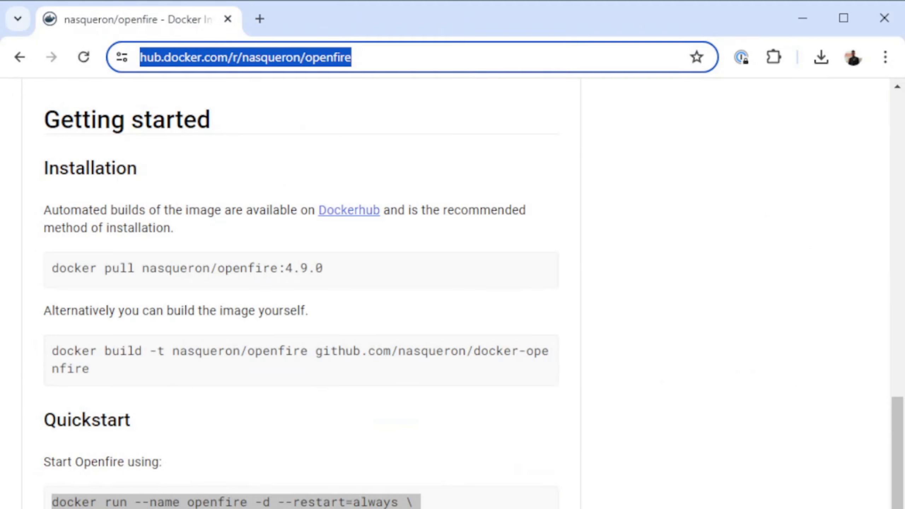
{"action": "type", "text": "localhos"}
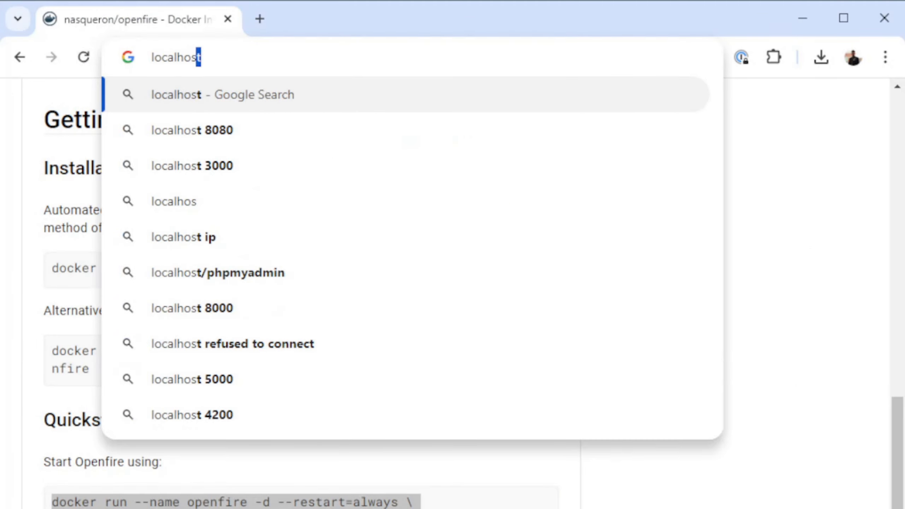
{"action": "type", "text": "t."}
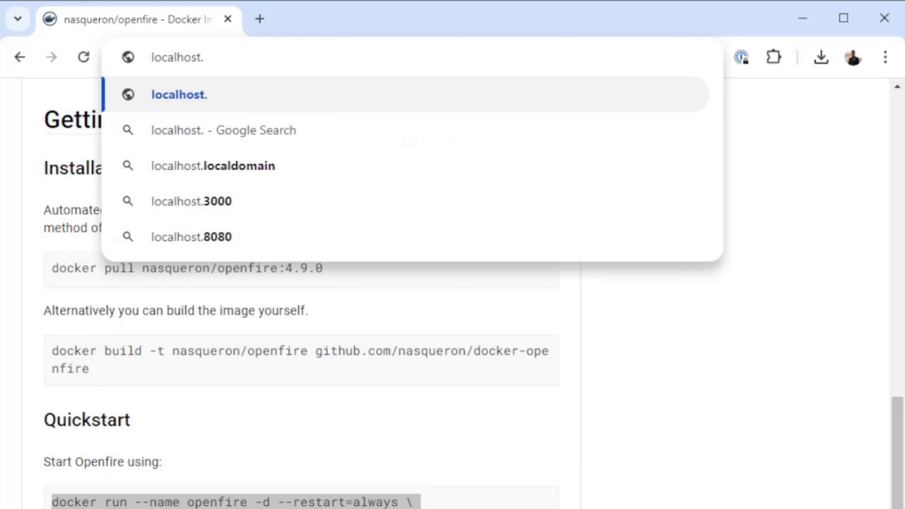
{"action": "key", "text": "BackSpace"}
{"action": "type", "text": ":9090"}
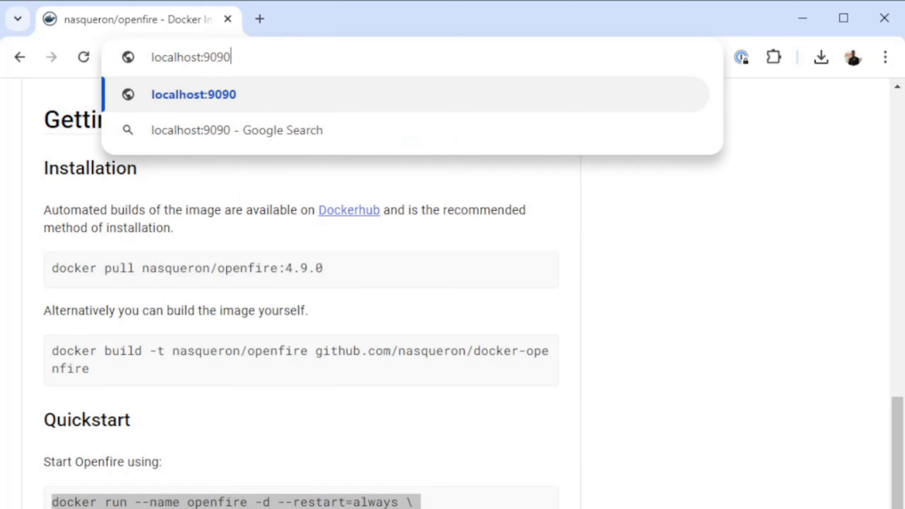
{"action": "key", "text": "Return"}
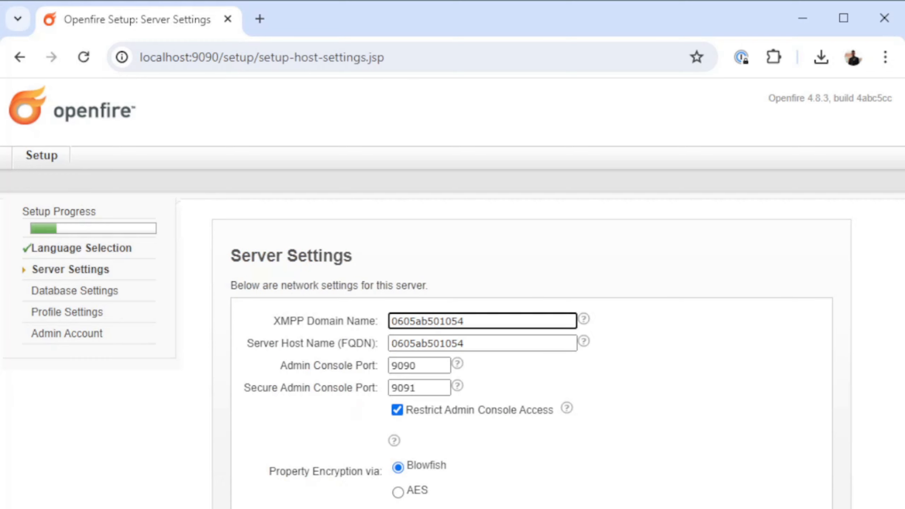
- Set the XMPP domain name to chat, turn off Restrict Admin Console Access and submit the server settings
{"action": "mouse_move", "coordinate": [457, 364]}
{"action": "key", "text": "ctrl+a"}
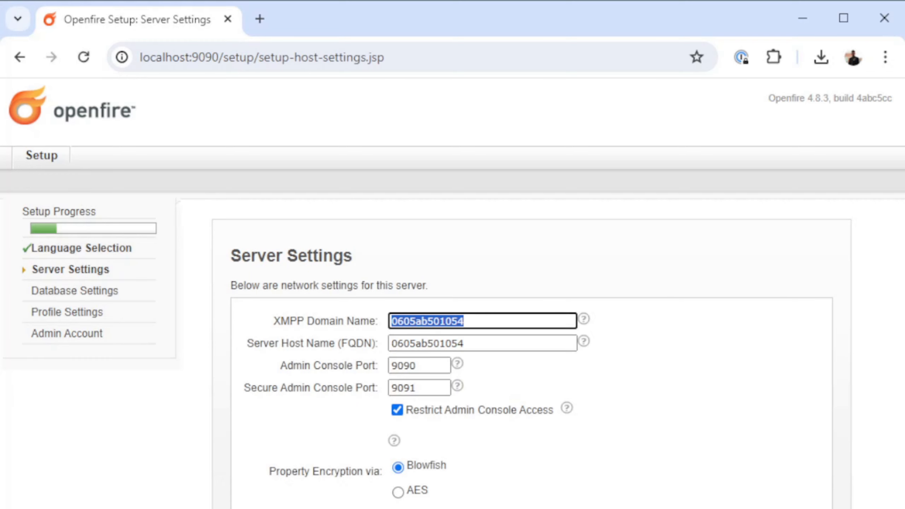
{"action": "type", "text": "chat"}
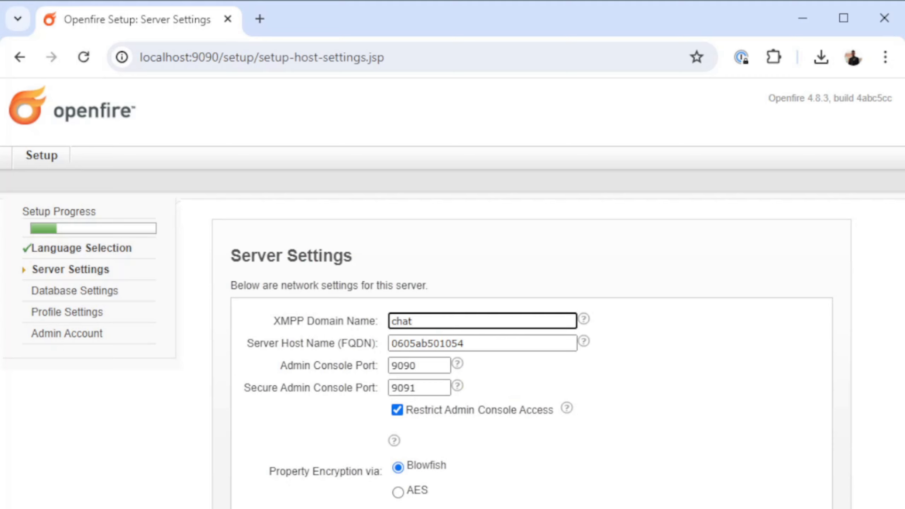
{"action": "key", "text": "Tab"}
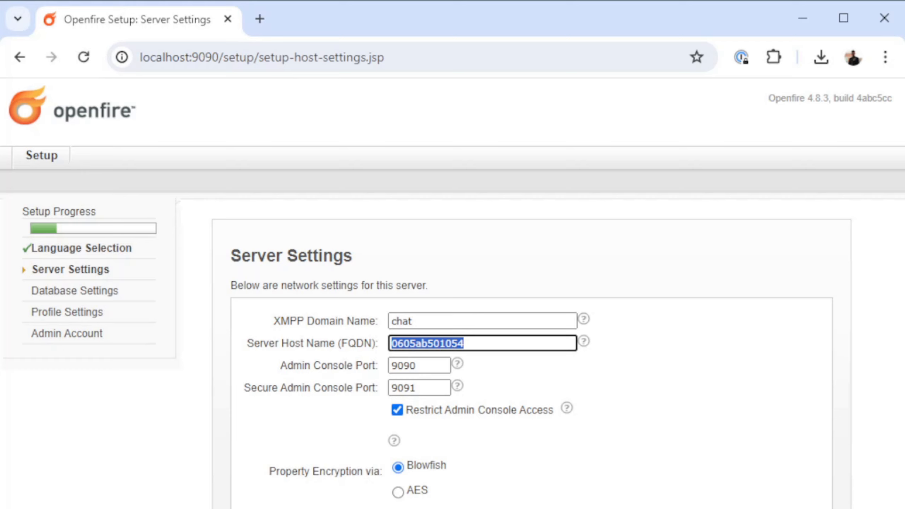
{"action": "left_click", "coordinate": [398, 411]}
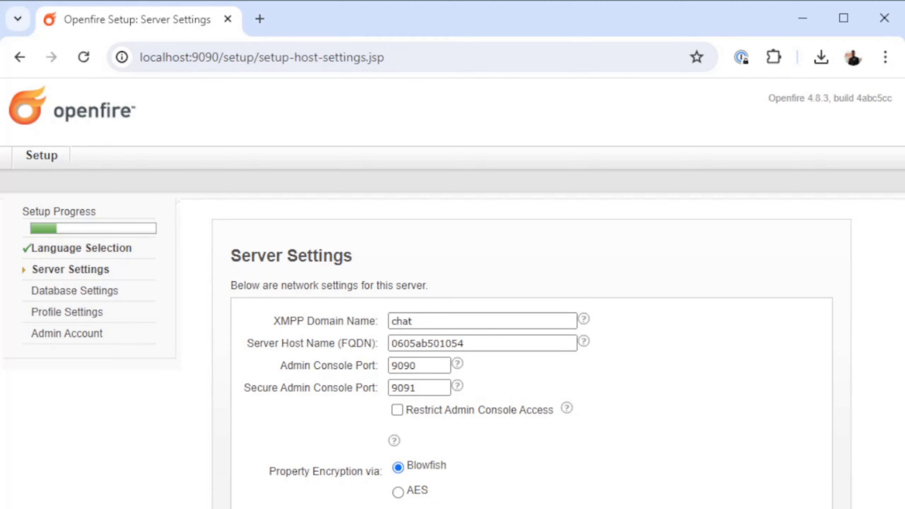
{"action": "key", "text": "Return"}
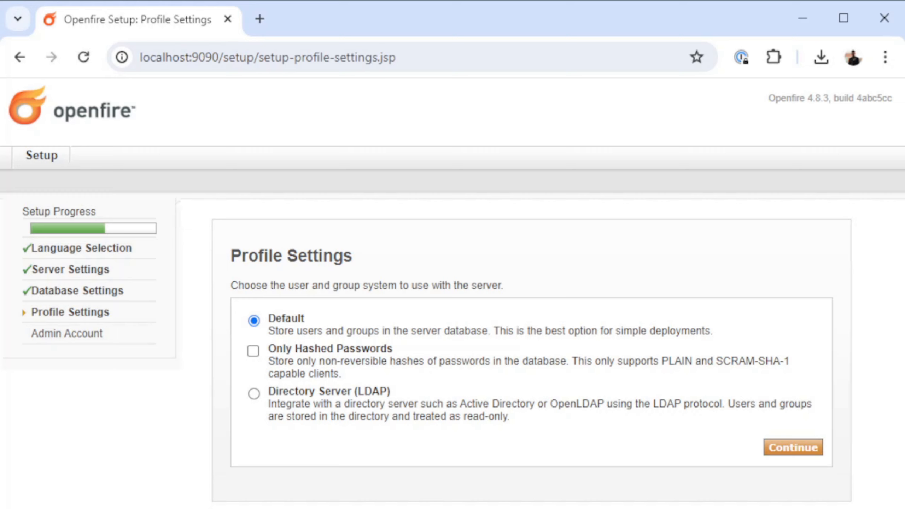
- Accept the Default profile settings, enter and confirm the administrator account's new password, and complete the setup
{"action": "left_click", "coordinate": [794, 448]}
{"action": "left_click", "coordinate": [434, 391]}
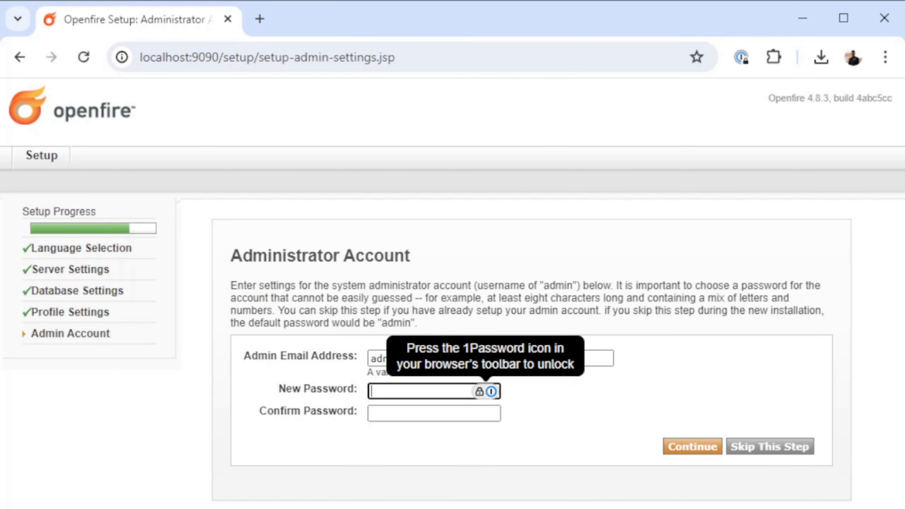
{"action": "type", "text": "•••••••••••••••••"}
{"action": "key", "text": "Tab"}
{"action": "type", "text": "••••••••••••••••••"}
{"action": "left_click", "coordinate": [474, 358]}
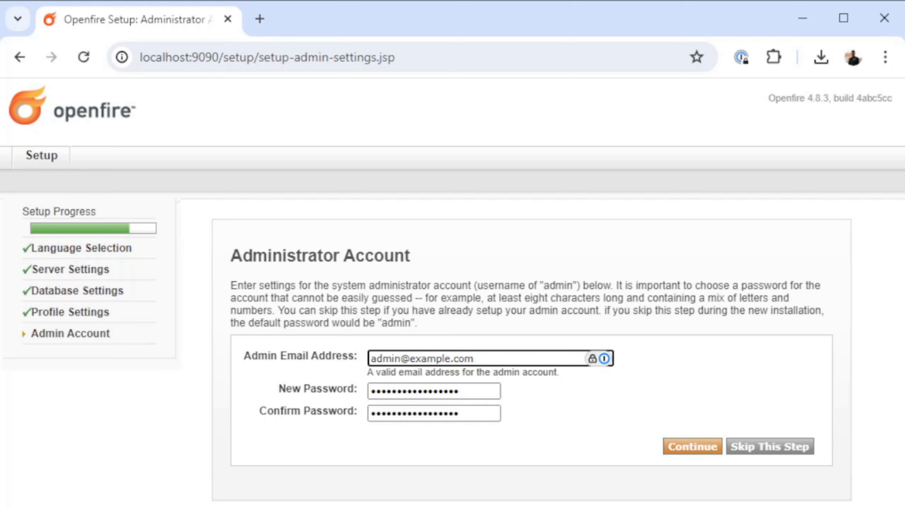
{"action": "key", "text": "Return"}
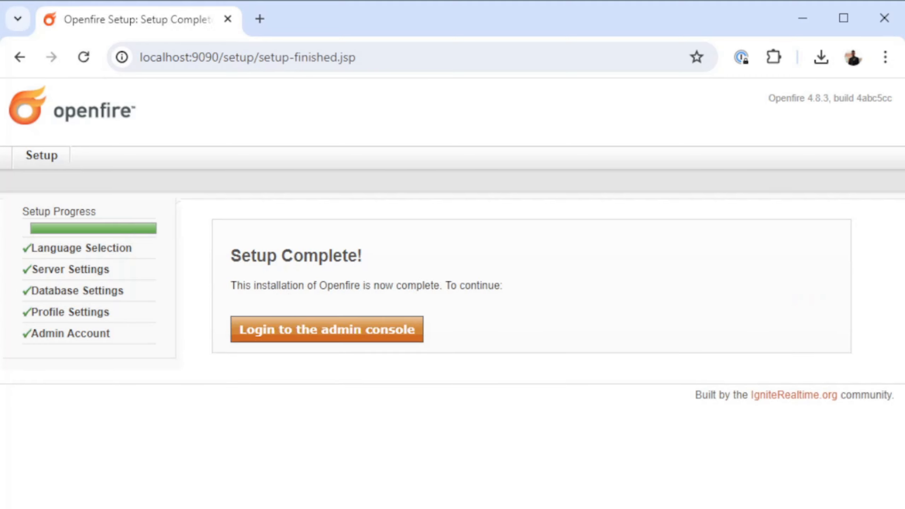
- Log in to the admin console with the username admin and the administrator password
{"action": "left_click", "coordinate": [327, 329]}
{"action": "type", "text": "admin"}
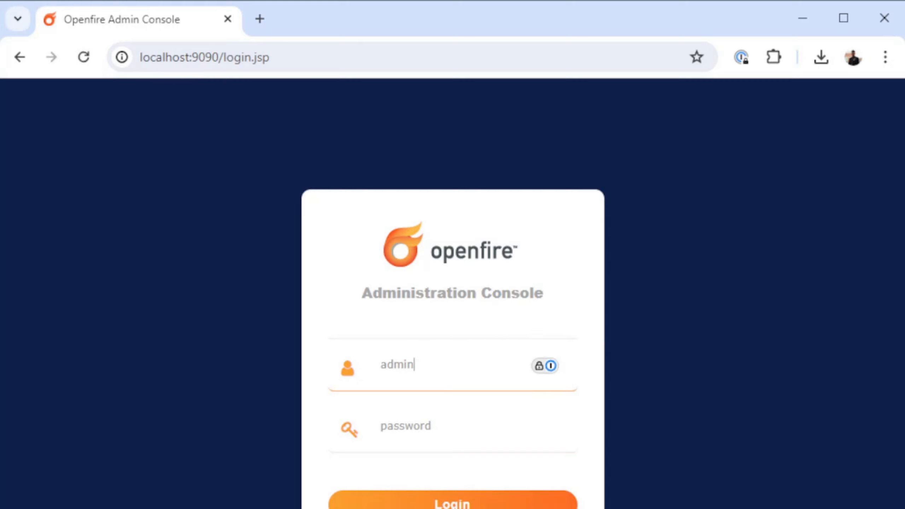
{"action": "key", "text": "Tab"}
{"action": "type", "text": "•••••••••••••••"}
{"action": "key", "text": "Return"}
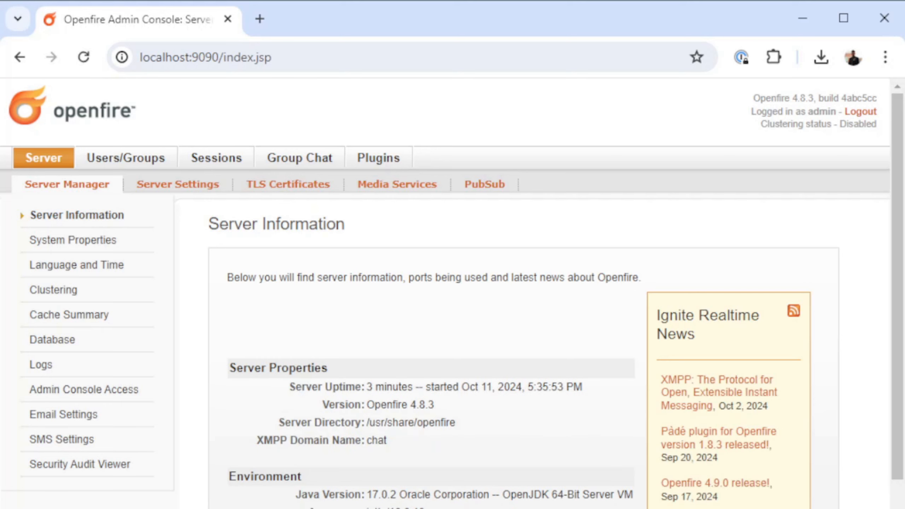
- Start creating a new user and enter the person's username and name in the form
{"action": "left_click", "coordinate": [126, 158]}
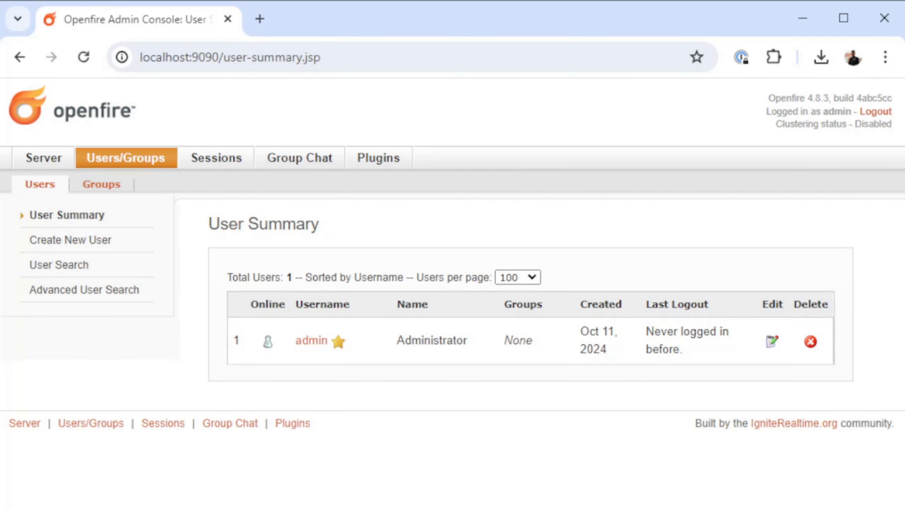
{"action": "left_click", "coordinate": [71, 240]}
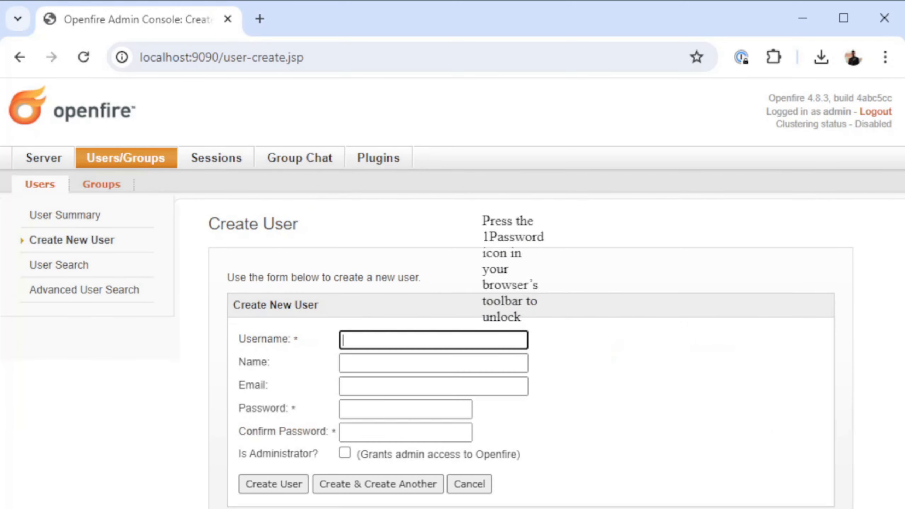
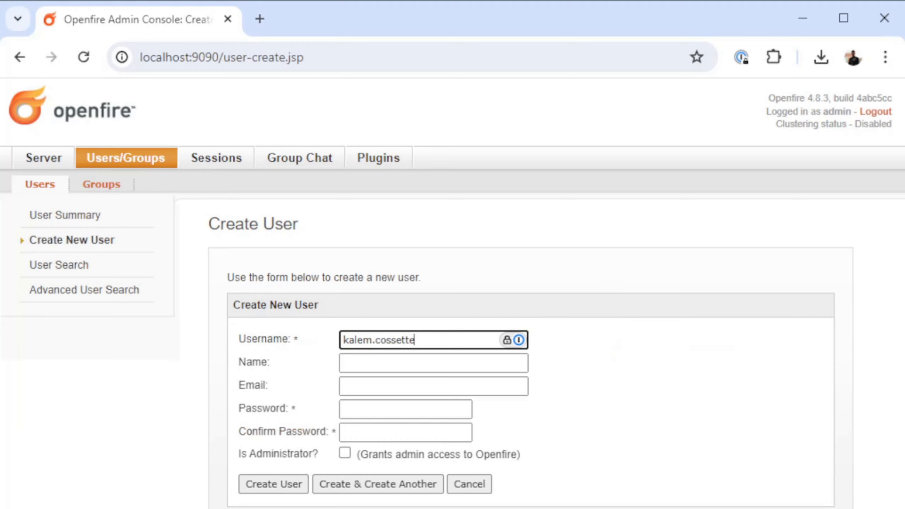
{"action": "key", "text": "Tab"}
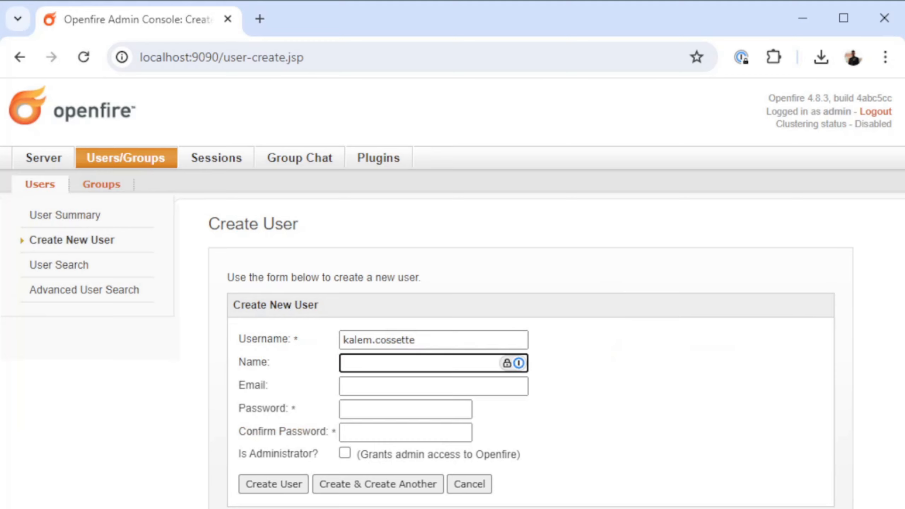
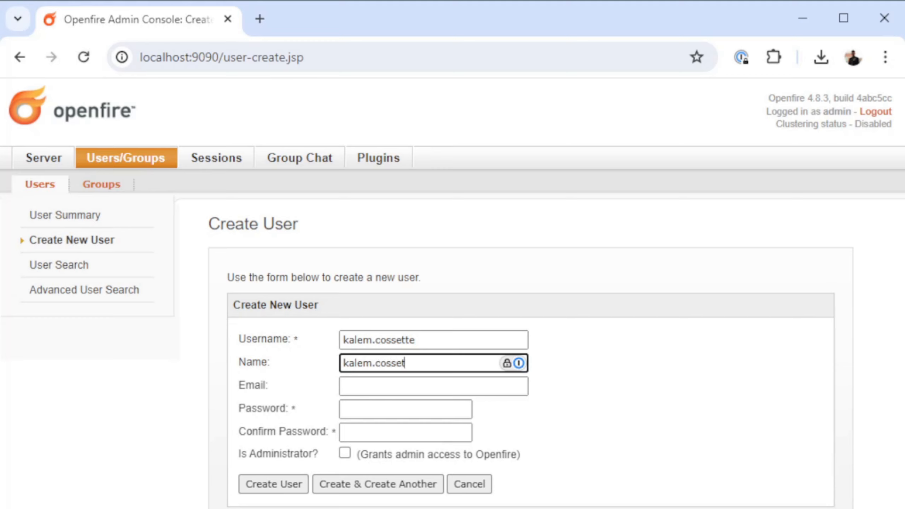
- Try to enter and confirm the new user's account password, leaving the email empty
{"action": "key", "text": "Tab"}
{"action": "type", "text": "•••••••••"}
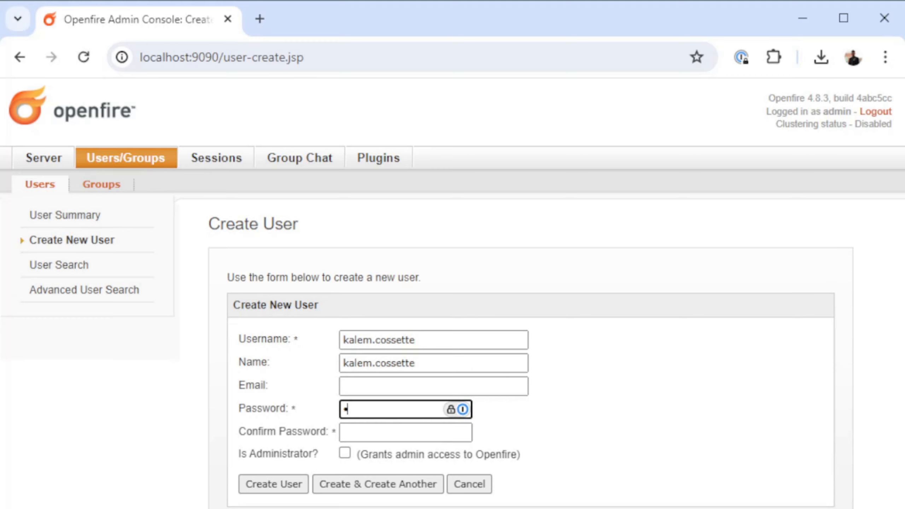
{"action": "type", "text": "••••••••"}
{"action": "key", "text": "Tab"}
{"action": "type", "text": "•••••••••••••••••••"}
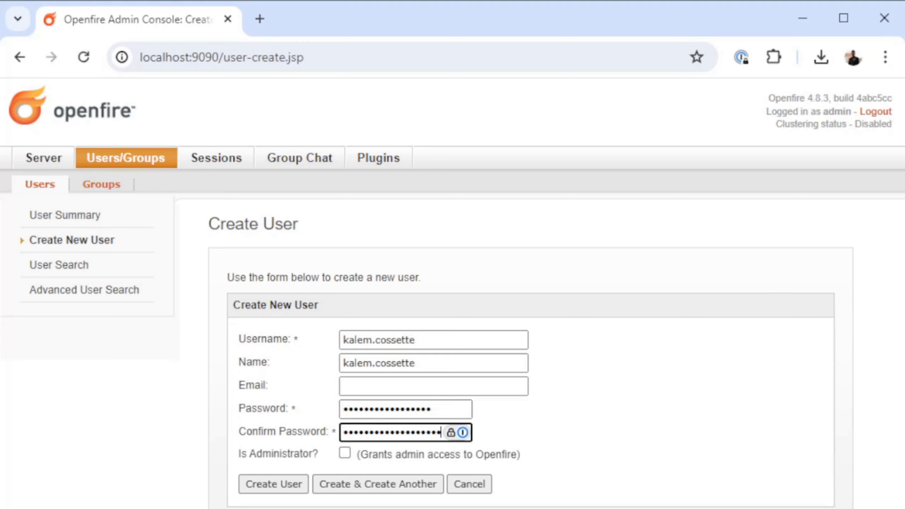
- Re-enter the new user's password and its confirmation, and create the user without administrator rights
{"action": "left_click", "coordinate": [395, 432]}
{"action": "left_click", "coordinate": [431, 410]}
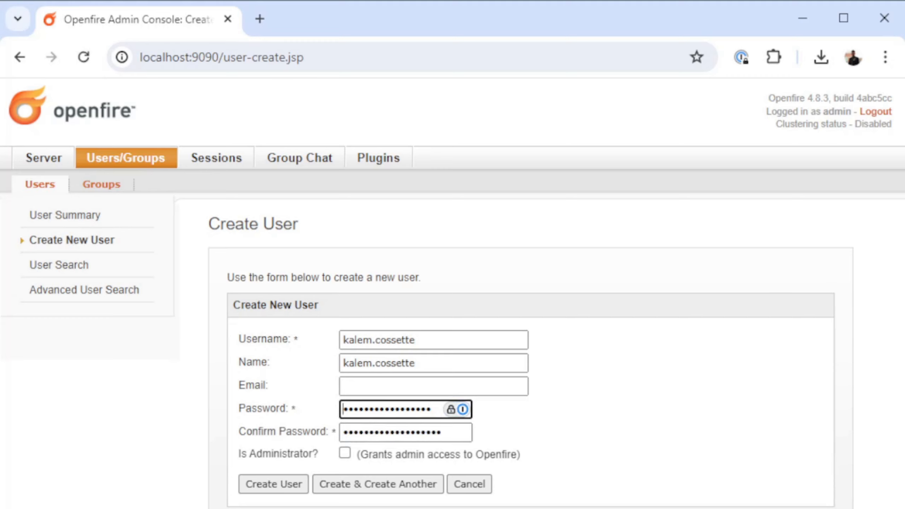
{"action": "key", "text": "ctrl+a"}
{"action": "type", "text": "*****************"}
{"action": "key", "text": "Tab"}
{"action": "type", "text": "**********"}
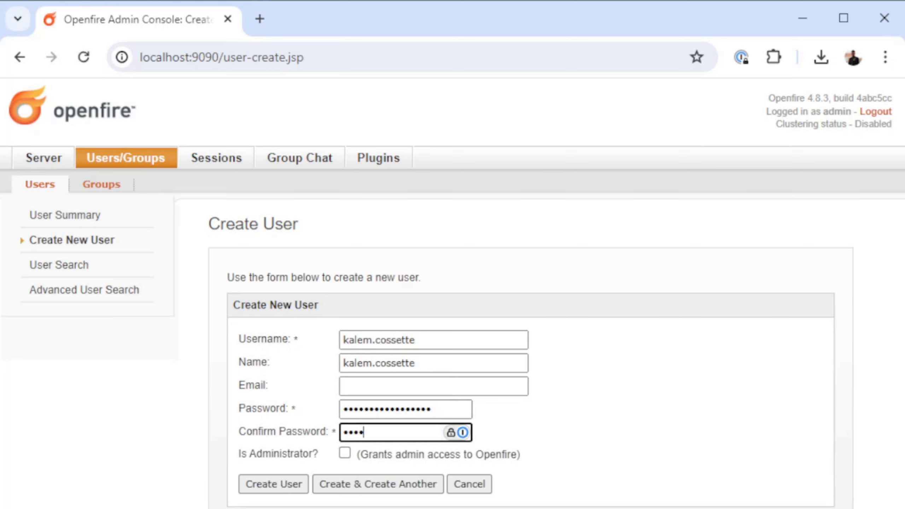
{"action": "type", "text": "*******"}
{"action": "key", "text": "Return"}
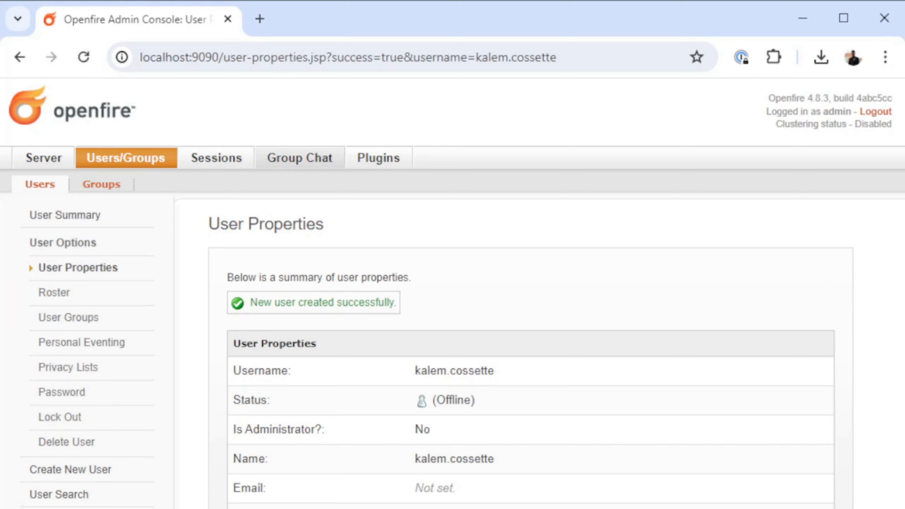
- Create a group chat room with test1 as its room ID, name and description
{"action": "left_click", "coordinate": [300, 158]}
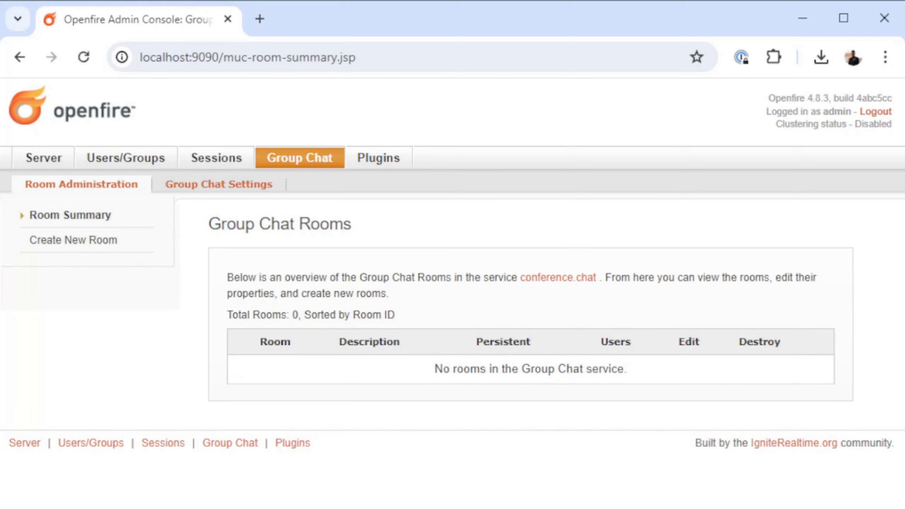
{"action": "left_click", "coordinate": [73, 240]}
{"action": "left_click", "coordinate": [453, 346]}
{"action": "type", "text": "test1"}
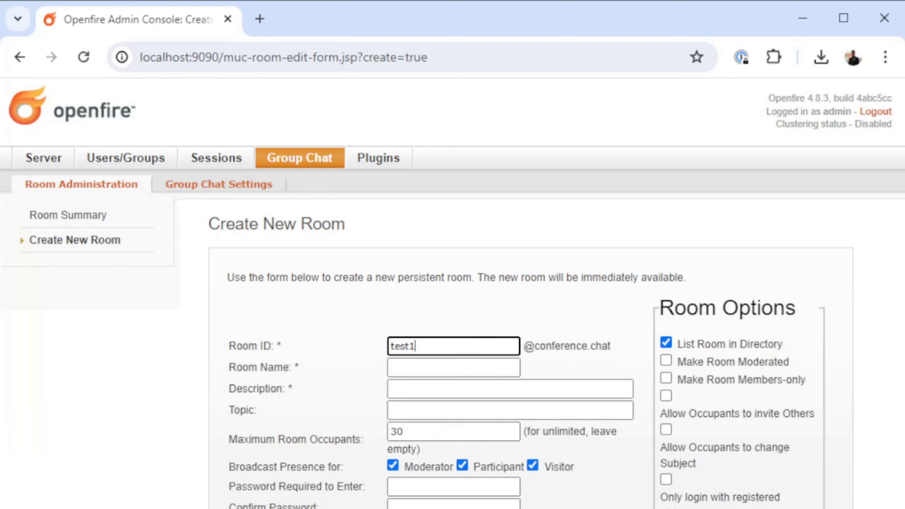
{"action": "key", "text": "ctrl+a"}
{"action": "key", "text": "ctrl+c"}
{"action": "key", "text": "Tab"}
{"action": "key", "text": "ctrl+v"}
{"action": "key", "text": "Tab"}
{"action": "key", "text": "ctrl+v"}
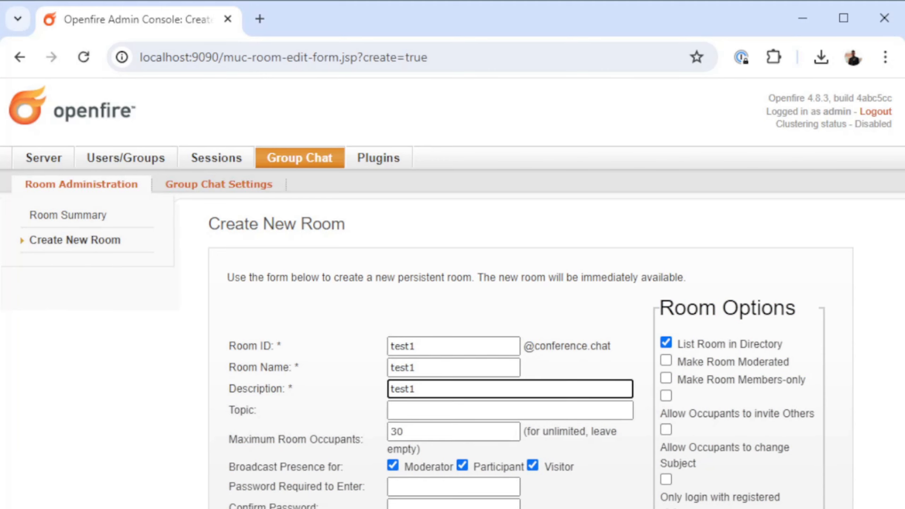
{"action": "key", "text": "Return"}
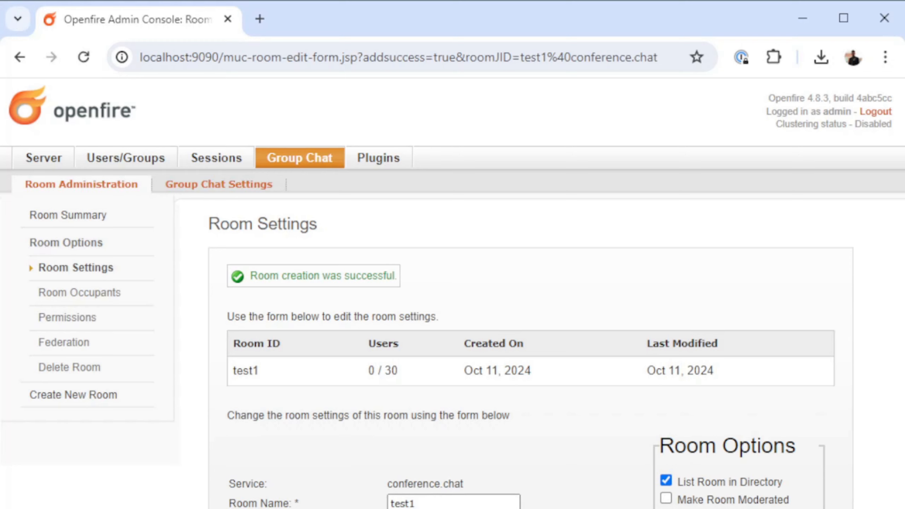
- Create another group chat room with test2 as its room ID, name and description, and return to the server information page
{"action": "left_click", "coordinate": [67, 215]}
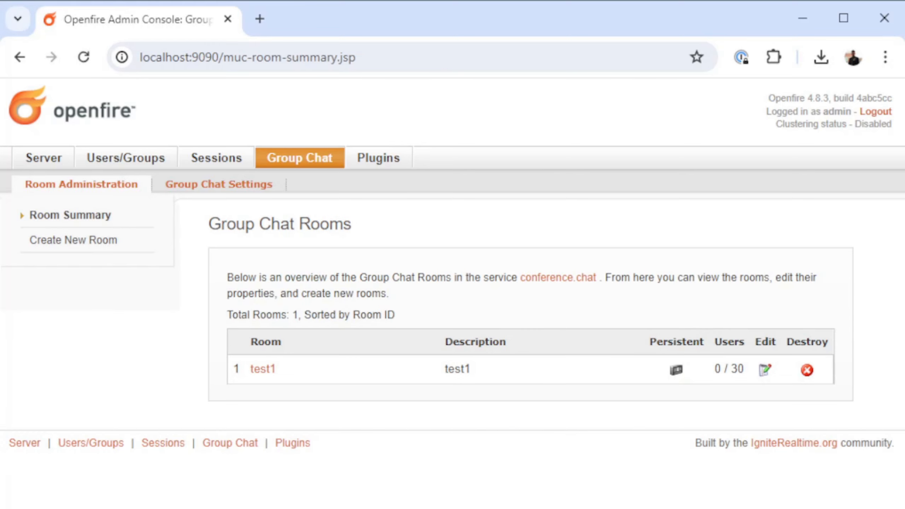
{"action": "left_click", "coordinate": [73, 240]}
{"action": "left_click", "coordinate": [454, 346]}
{"action": "type", "text": "test2"}
{"action": "key", "text": "ctrl+a"}
{"action": "key", "text": "ctrl+c"}
{"action": "key", "text": "Tab"}
{"action": "key", "text": "ctrl+v"}
{"action": "key", "text": "Tab"}
{"action": "key", "text": "ctrl+v"}
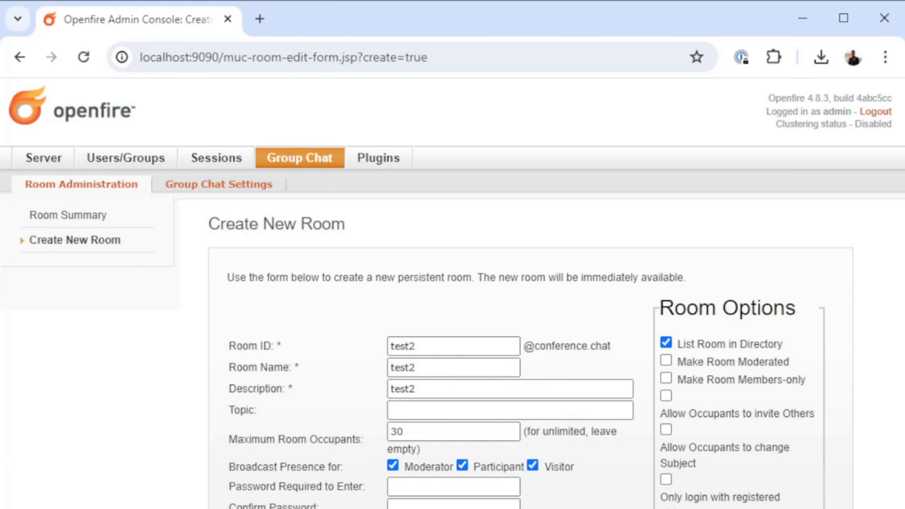
{"action": "key", "text": "Return"}
{"action": "left_click", "coordinate": [43, 158]}
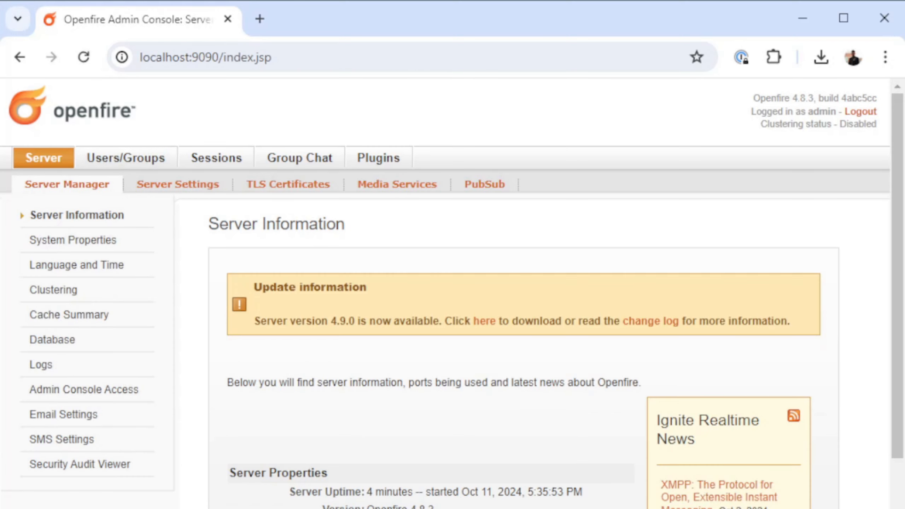